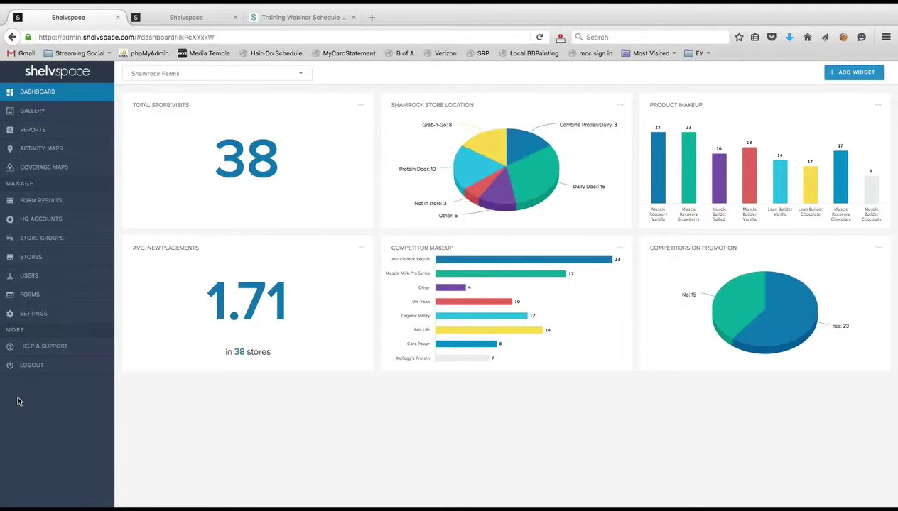
- Start a new form named "Back to basics: Admin Panel" and assign it to the manufacturer Justborn, Inc
click(31, 298)
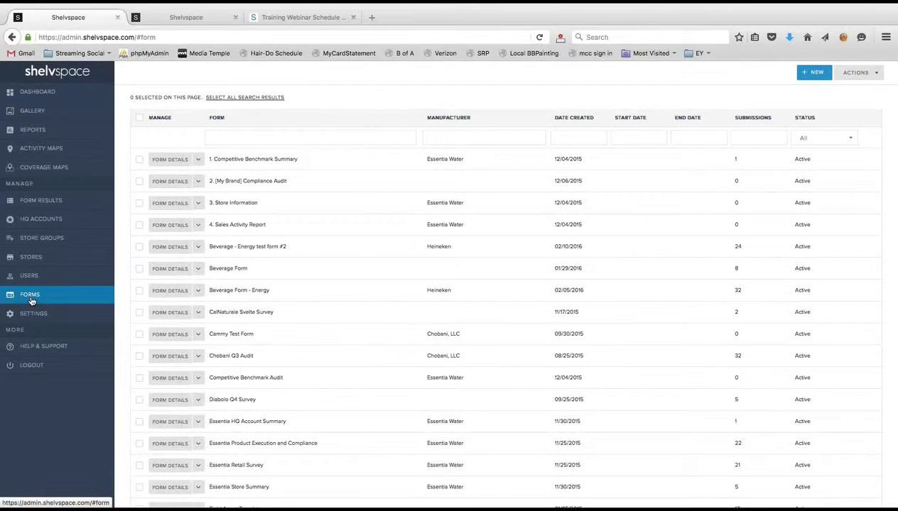
click(814, 73)
click(390, 242)
text(Back to)
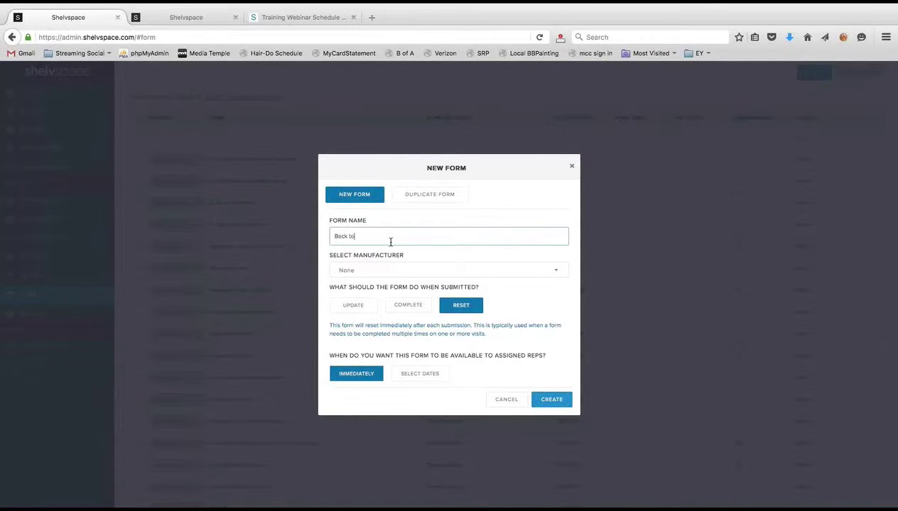
text( basics: Admin Panel)
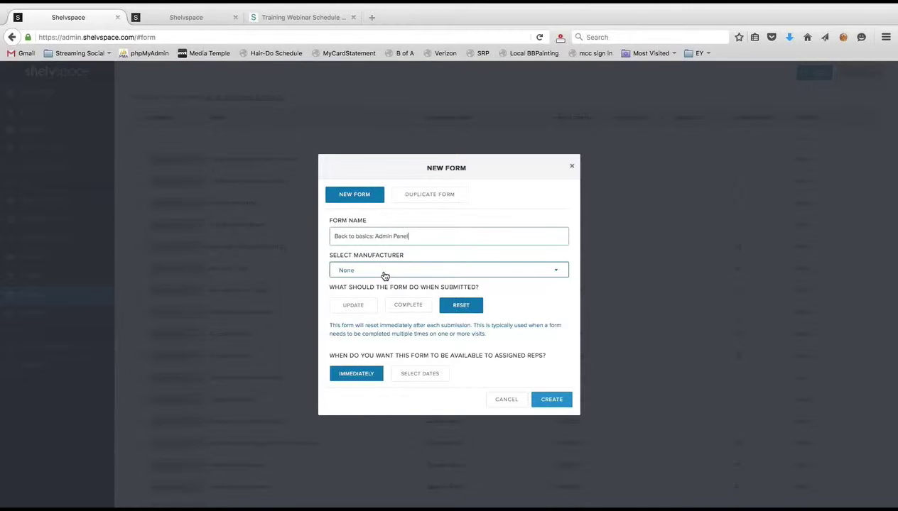
click(384, 274)
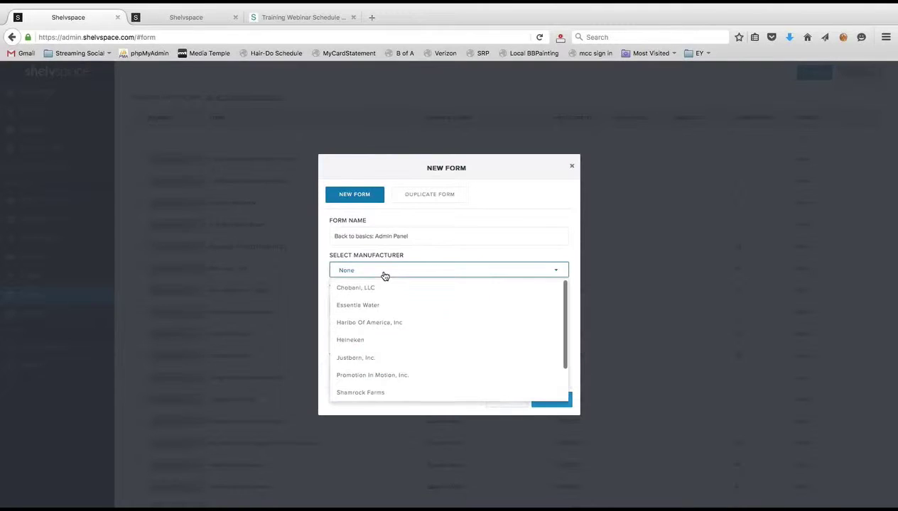
click(389, 361)
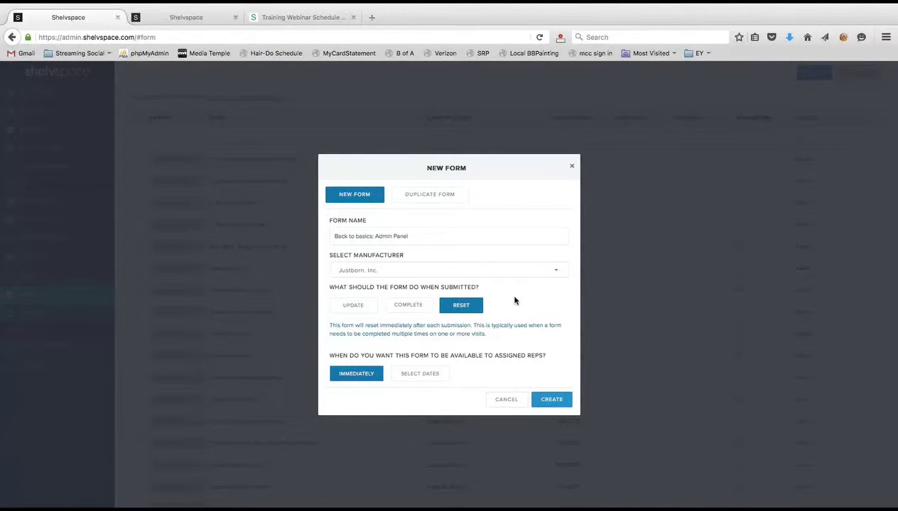
- Try the Update submission behavior, examine its description, and return the form to Reset
click(345, 307)
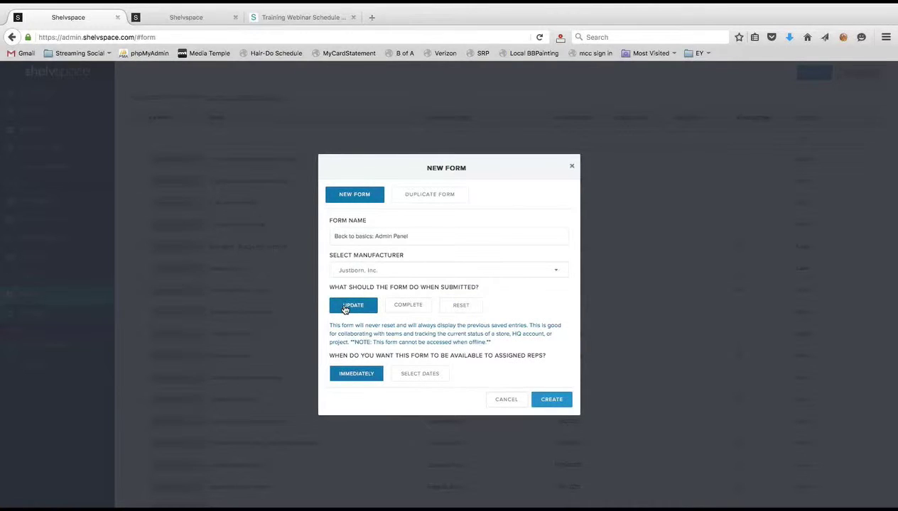
click(460, 305)
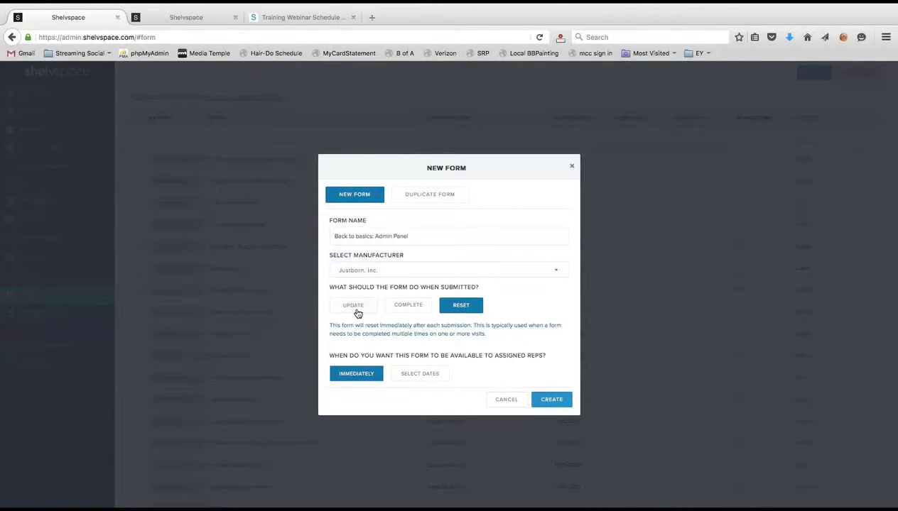
click(358, 312)
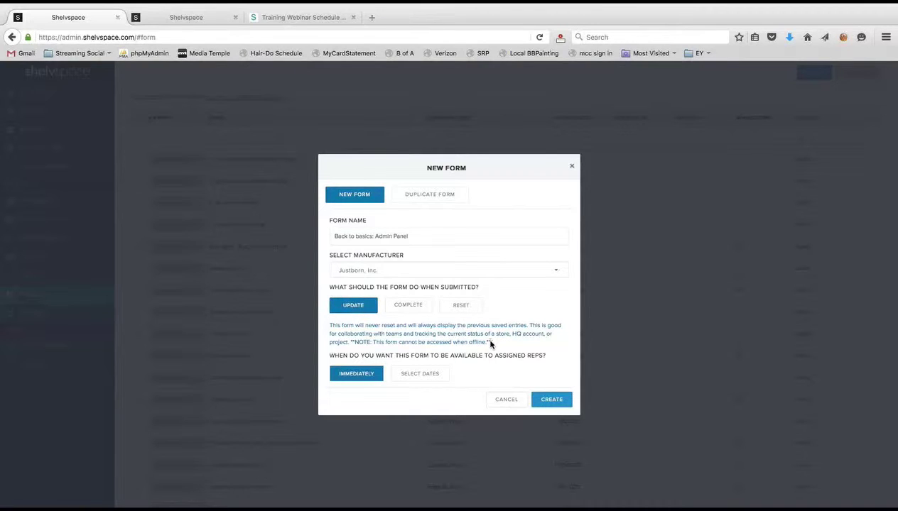
drag(488, 344, 330, 328)
click(386, 333)
click(459, 306)
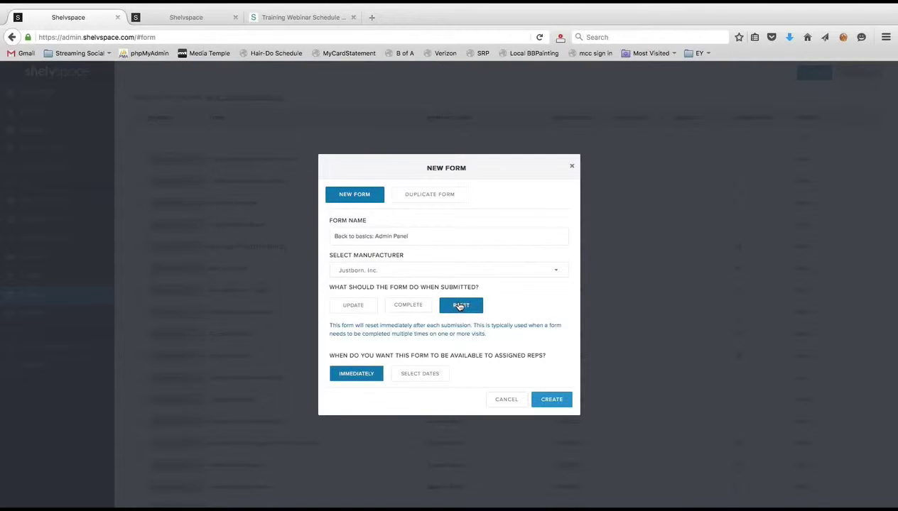
- Make the form available to assigned reps immediately and create it
click(418, 375)
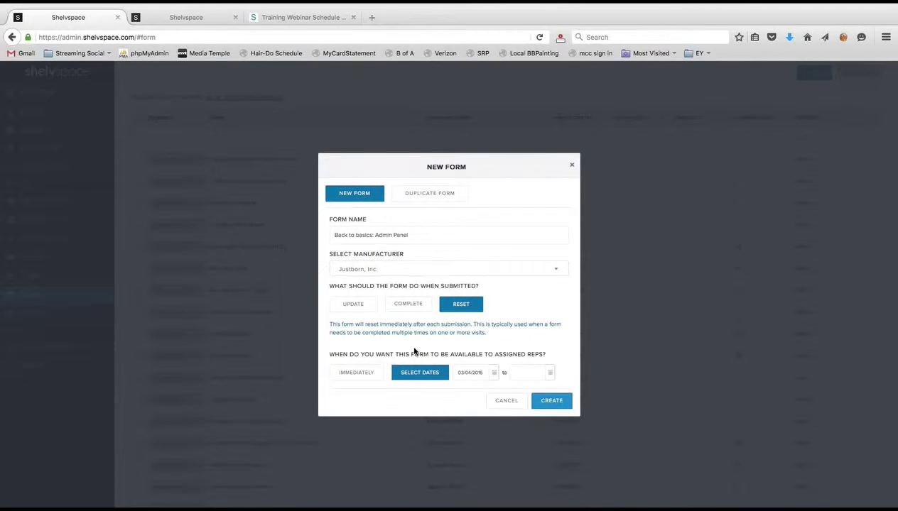
click(362, 373)
click(549, 399)
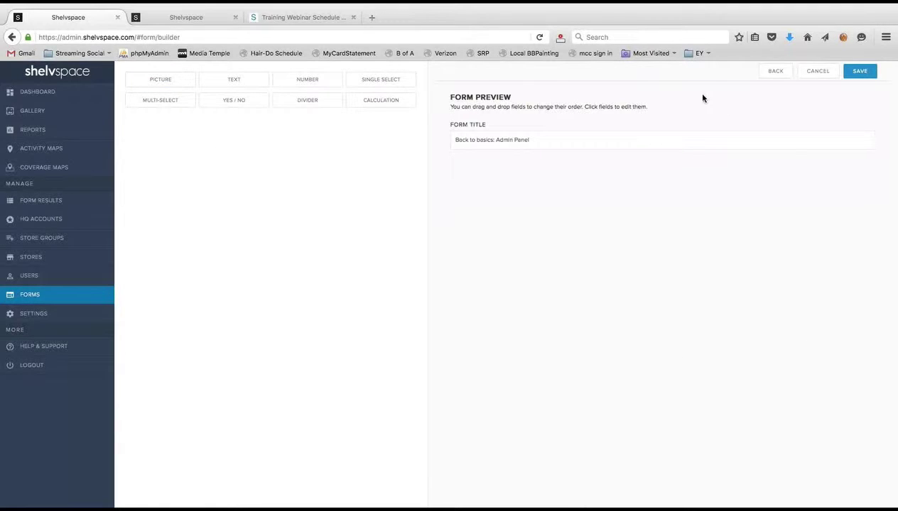
- Add picture, text, number, divider, yes/no and multi-select fields to the form in that order
click(161, 81)
click(249, 82)
click(321, 87)
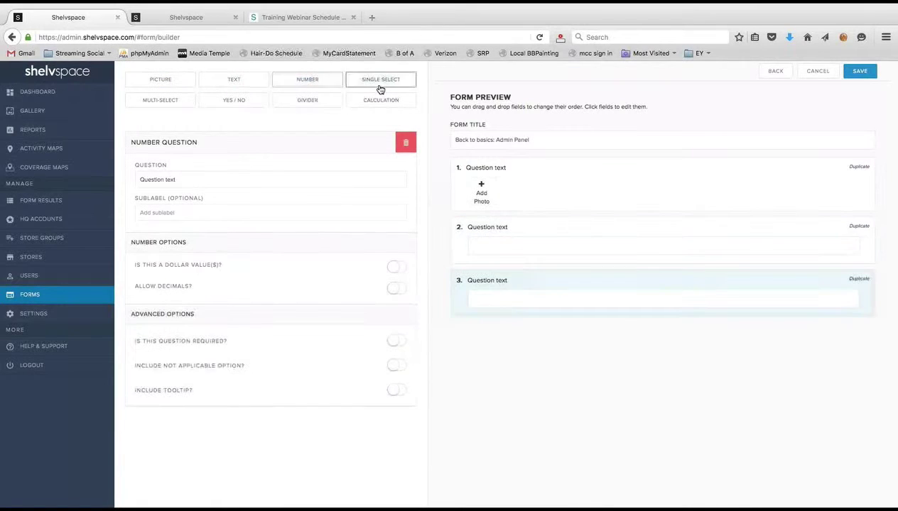
click(293, 100)
click(227, 99)
click(183, 102)
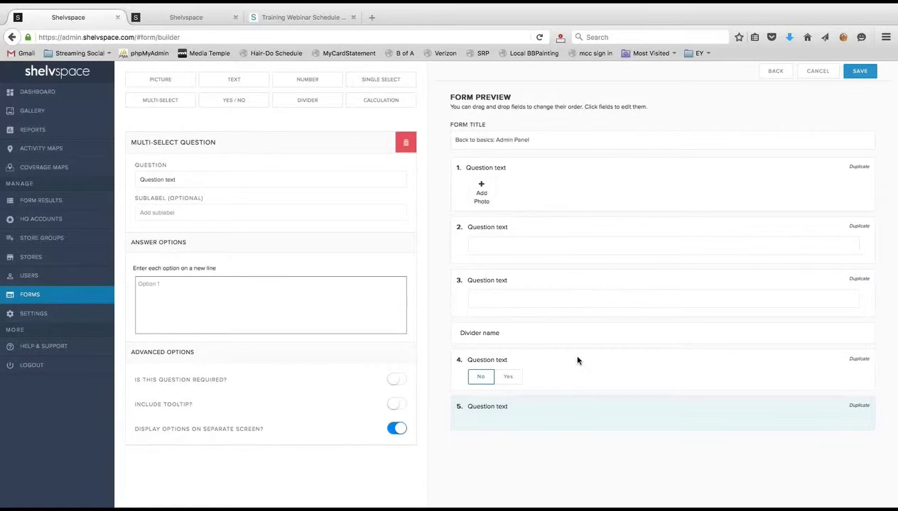
- Set the picture question's text to "Test Questions"
click(580, 186)
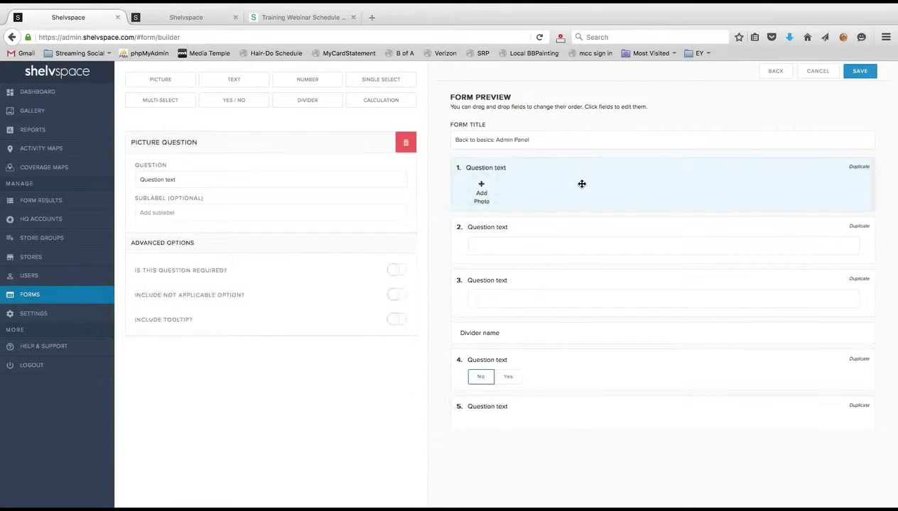
click(590, 237)
click(590, 307)
click(573, 191)
click(298, 174)
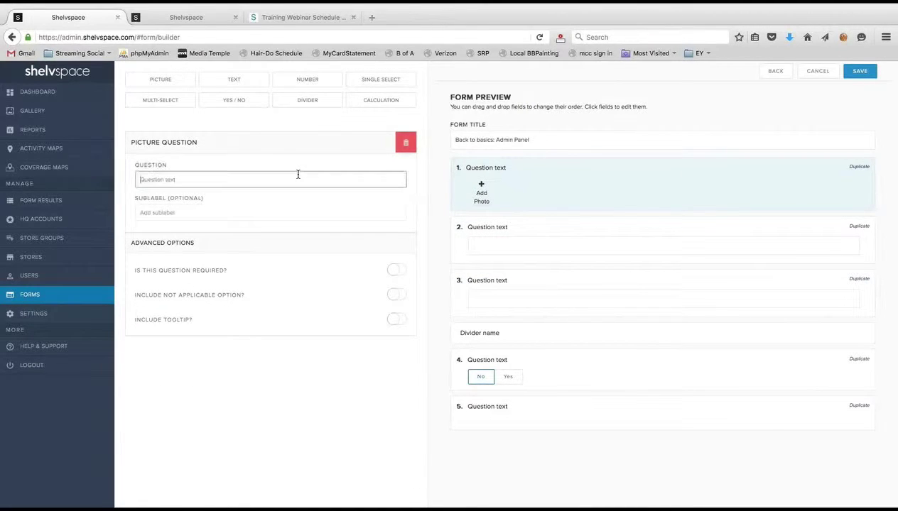
text(Test Questions)
- Include a tooltip on the picture question and leave its not applicable option off
click(242, 210)
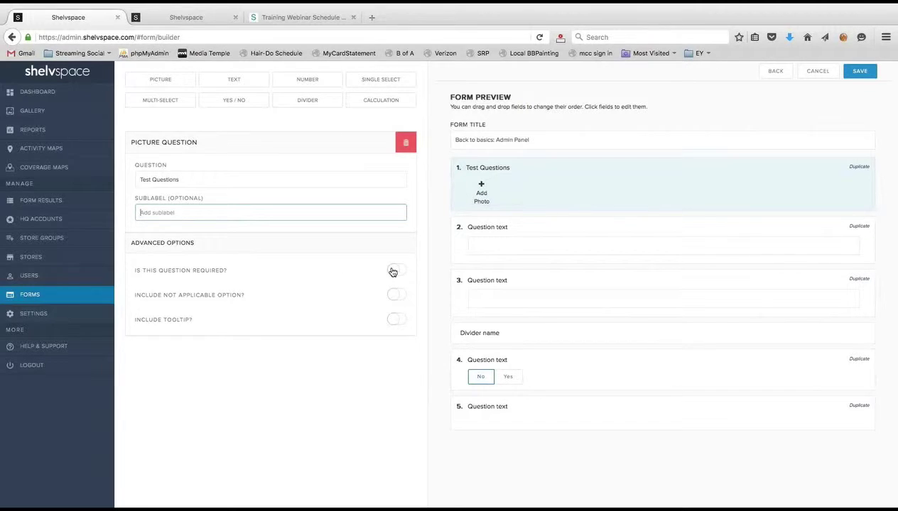
click(396, 297)
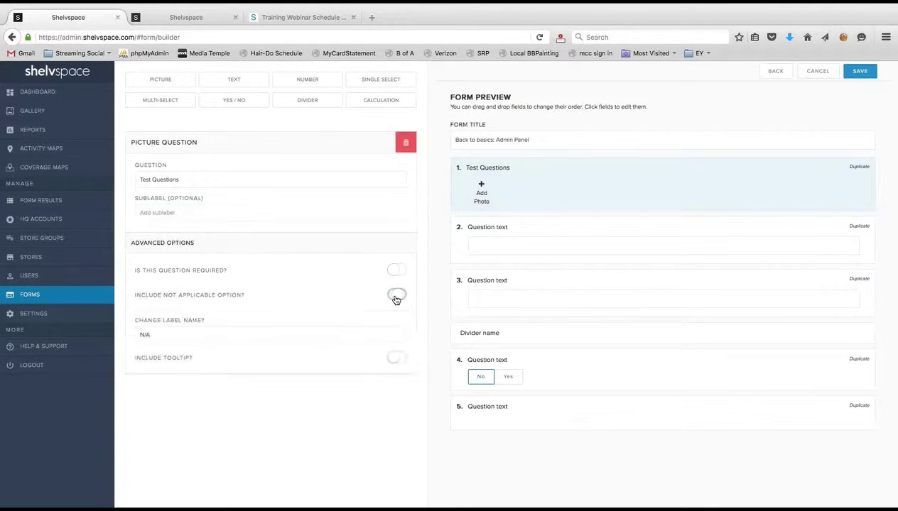
click(402, 296)
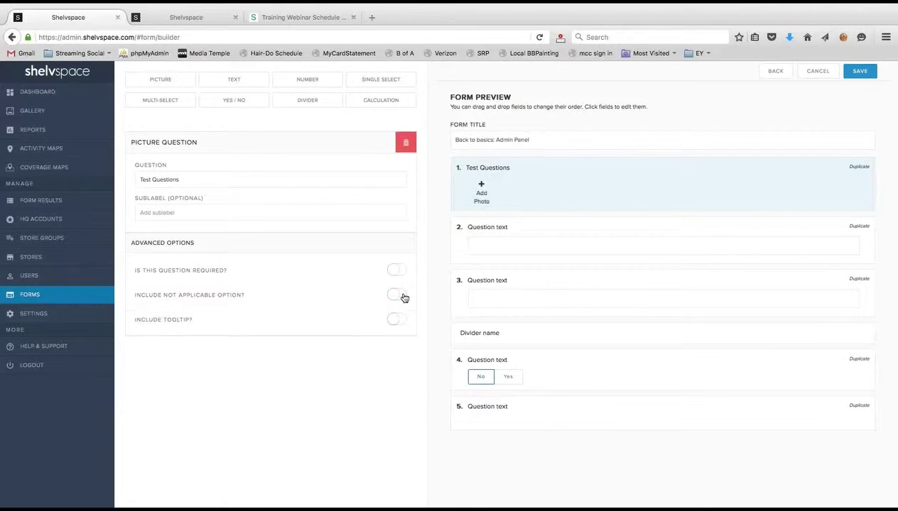
click(379, 322)
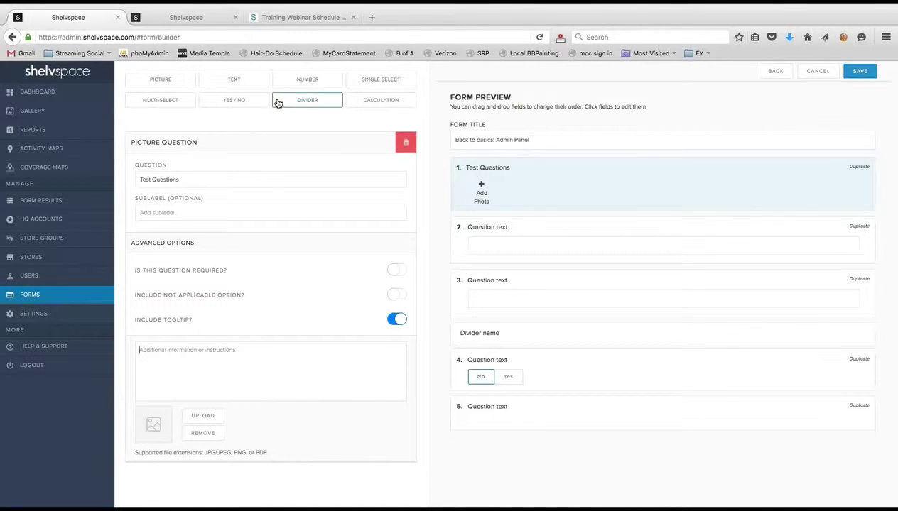
- Add another yes/no question, and give question 4 a conditional rule that shows the multi-select question 5 when the answer equals Yes
click(238, 103)
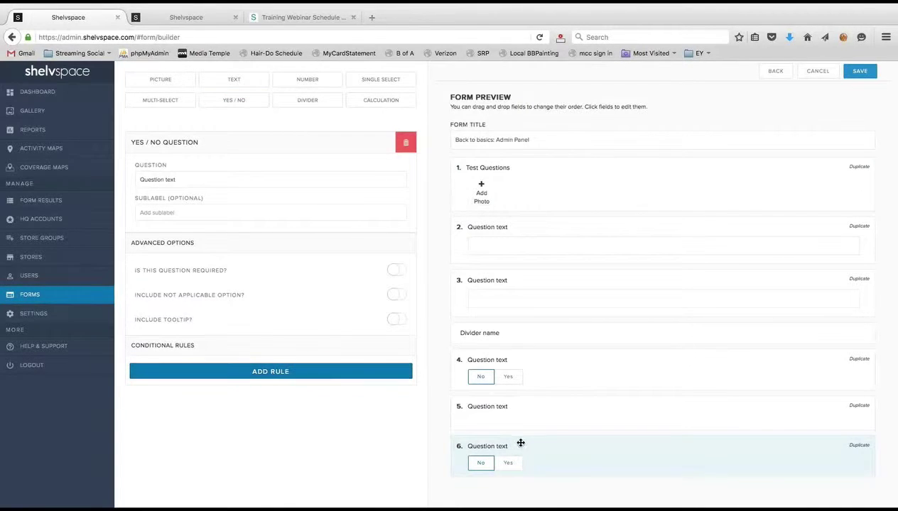
click(554, 371)
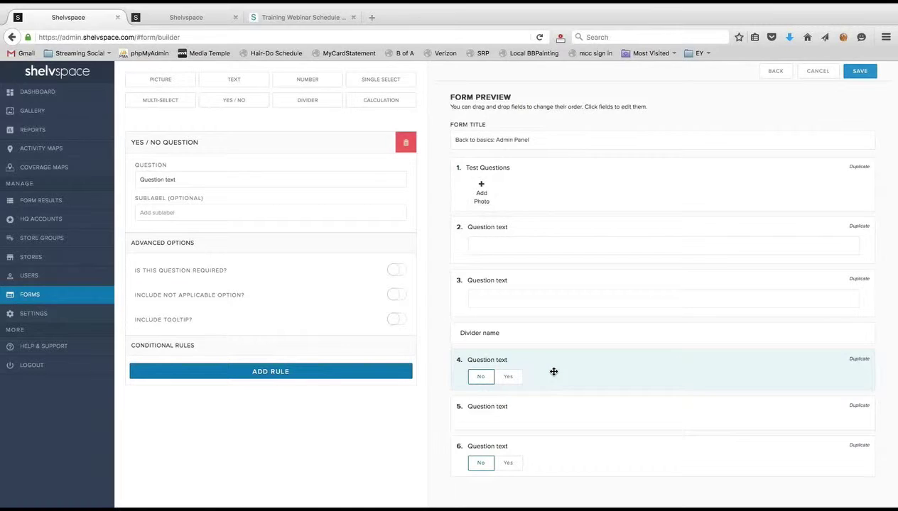
click(269, 372)
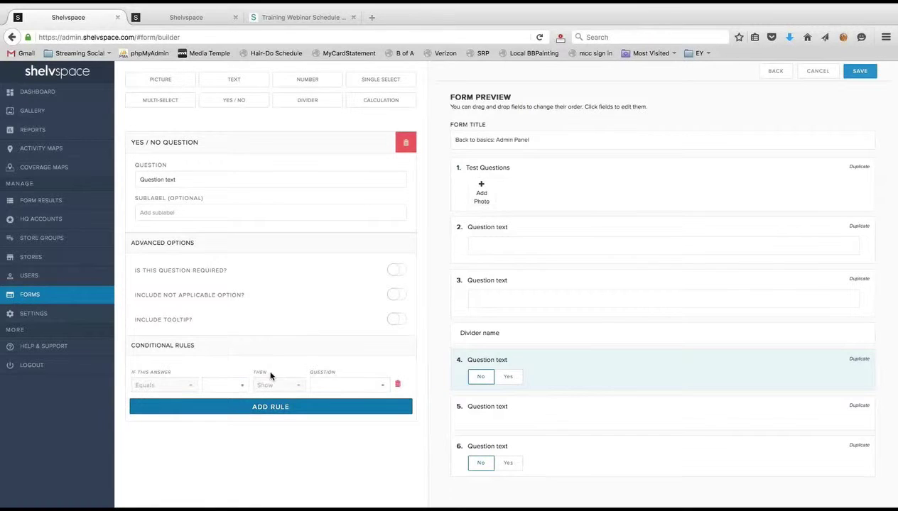
click(225, 385)
click(220, 410)
click(311, 388)
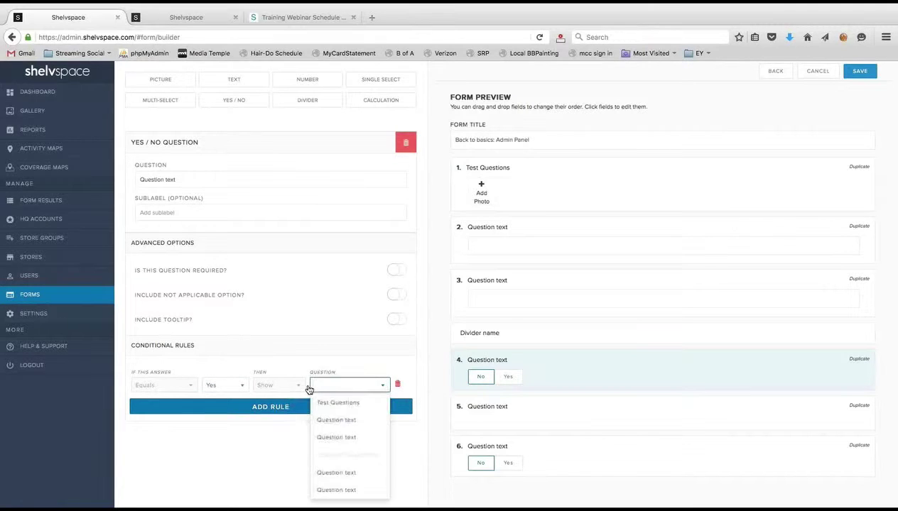
scroll(328, 380, down, 1)
click(341, 445)
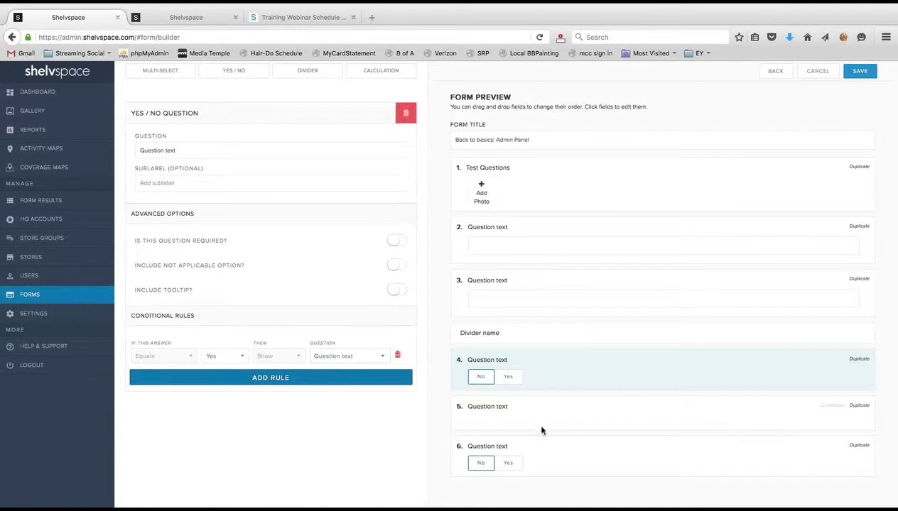
click(819, 403)
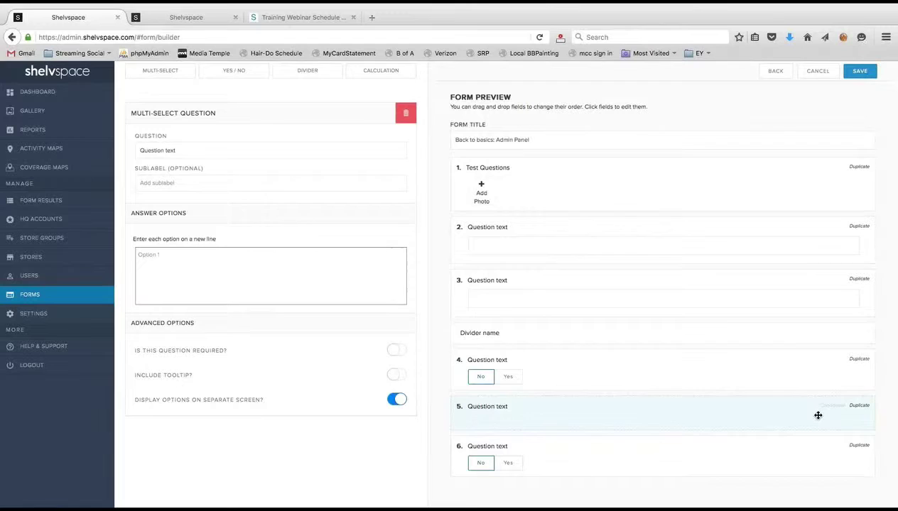
click(786, 371)
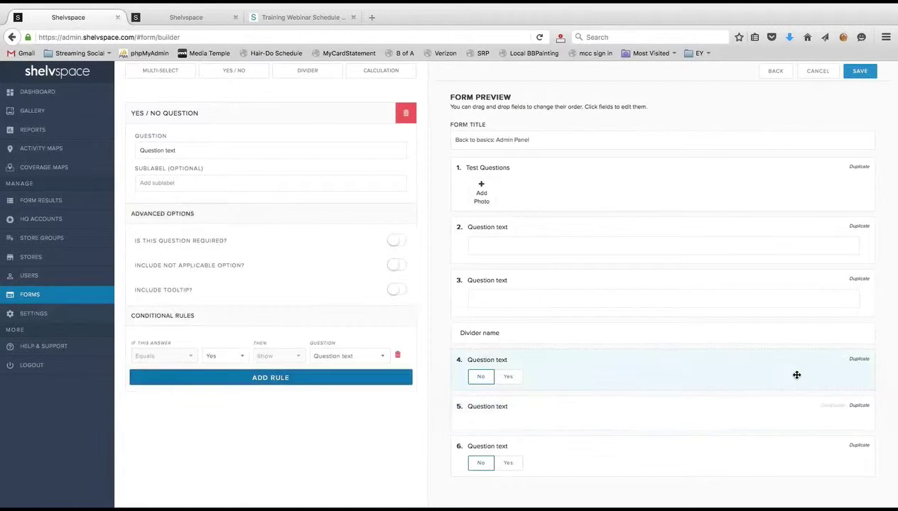
click(803, 422)
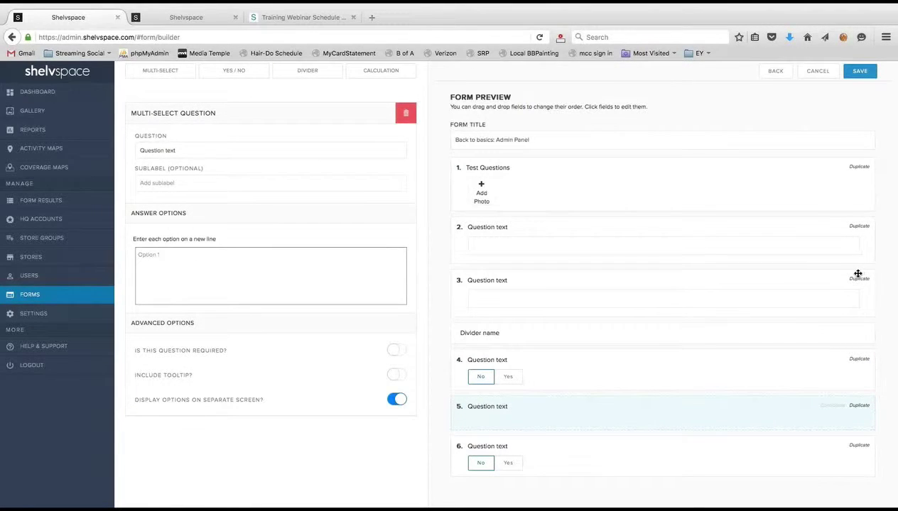
click(703, 291)
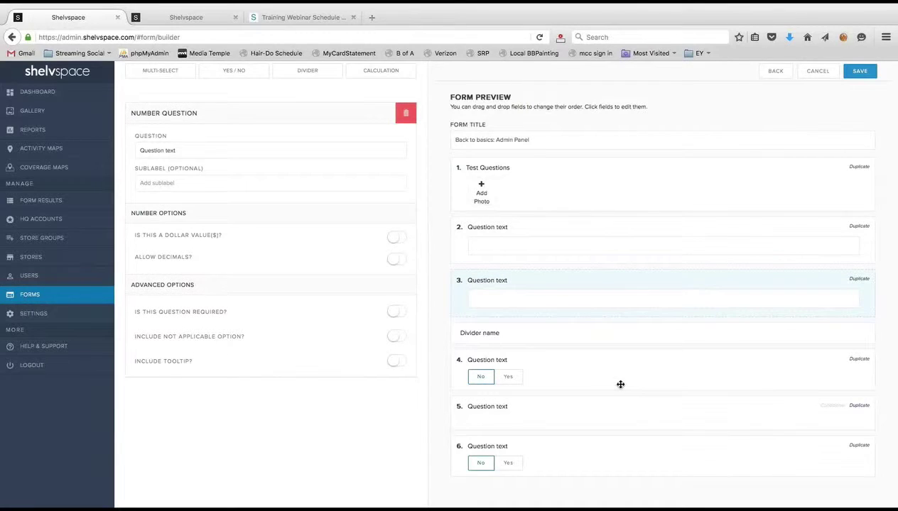
- Enter "option 1" and "option 2" as the multi-select question's answer options and duplicate the question
click(558, 408)
click(191, 252)
text(option)
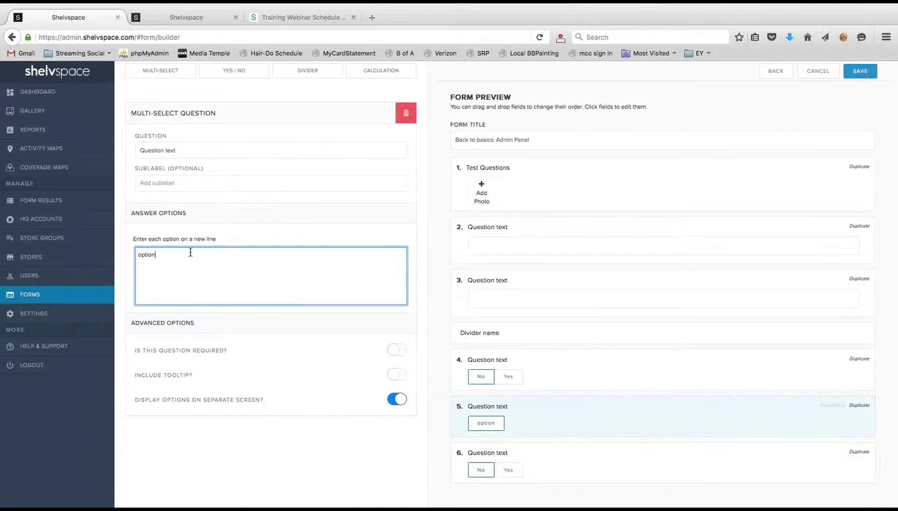
text( 1)
key(Return)
text(option)
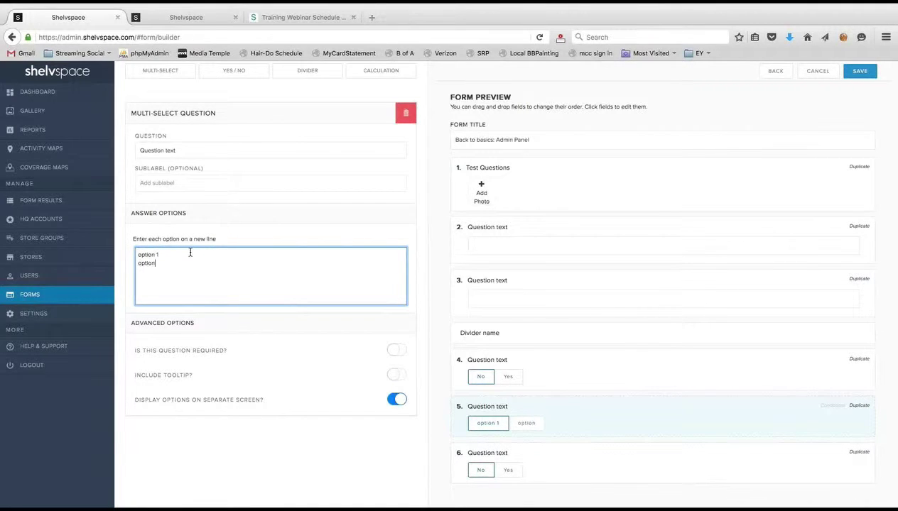
text( 2)
key(Return)
click(858, 406)
scroll(638, 429, down, 1)
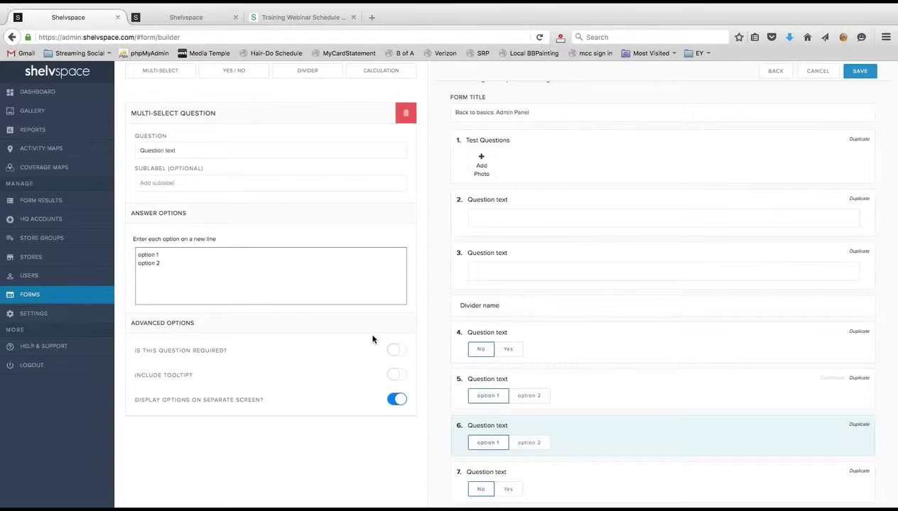
scroll(372, 339, up, 1)
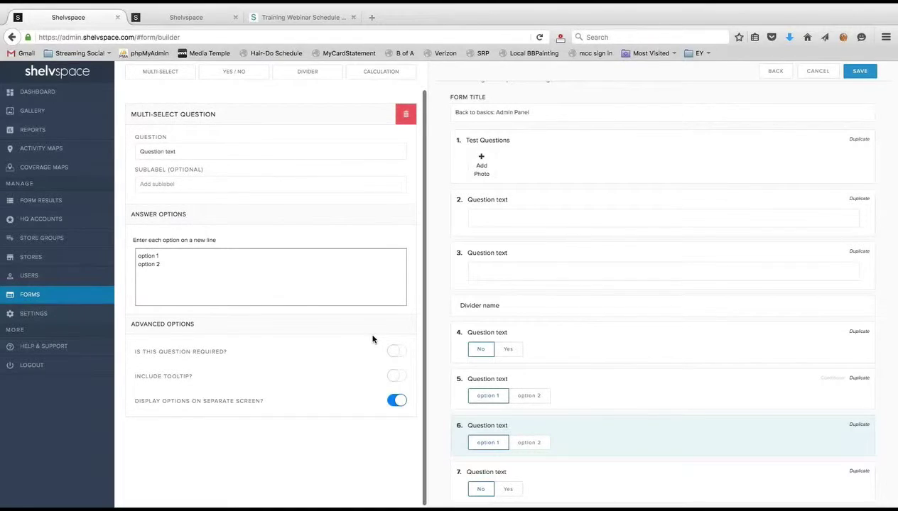
key(ctrl+Left)
key(ctrl+Right)
key(ctrl+Right)
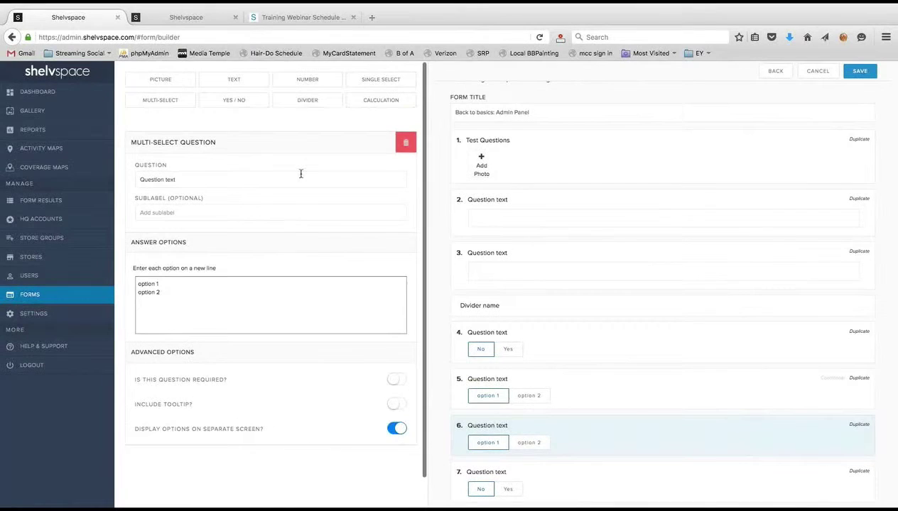
- Add a divider above question 1 and label it "Meat Section"
click(307, 100)
drag(599, 487, 602, 135)
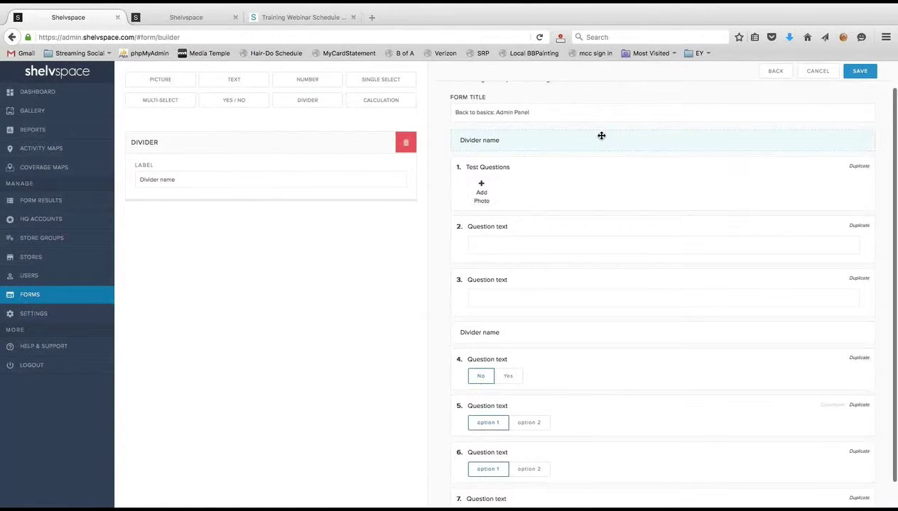
triple_click(203, 180)
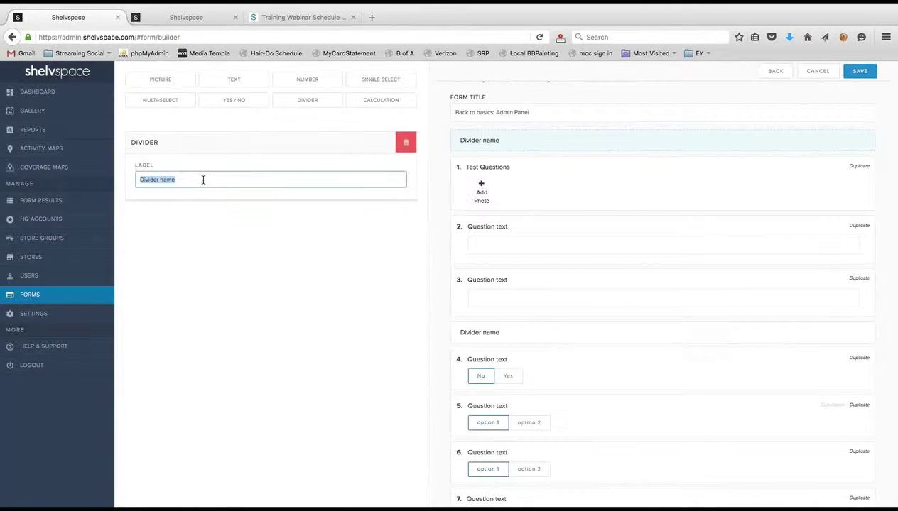
text(Meat Section)
triple_click(231, 183)
- Add a calculation question labelled "Total # of Facings"
click(394, 101)
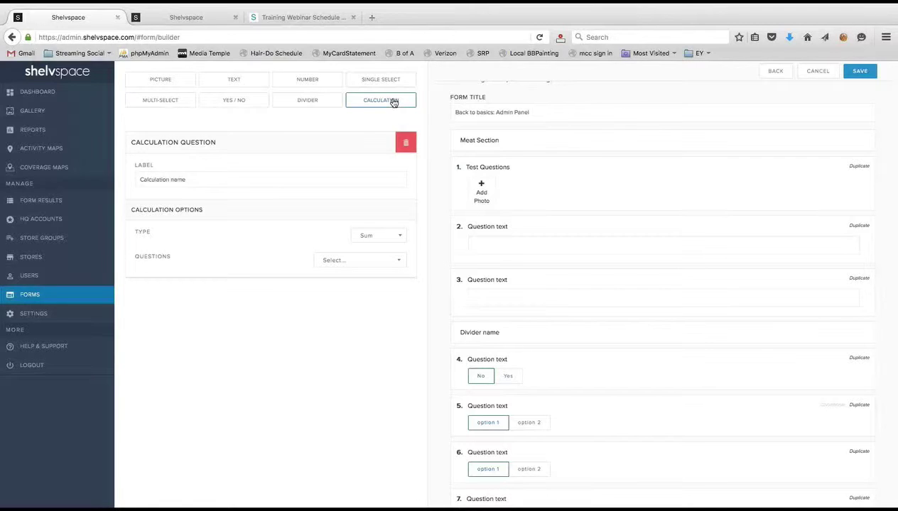
click(218, 180)
text(Total )
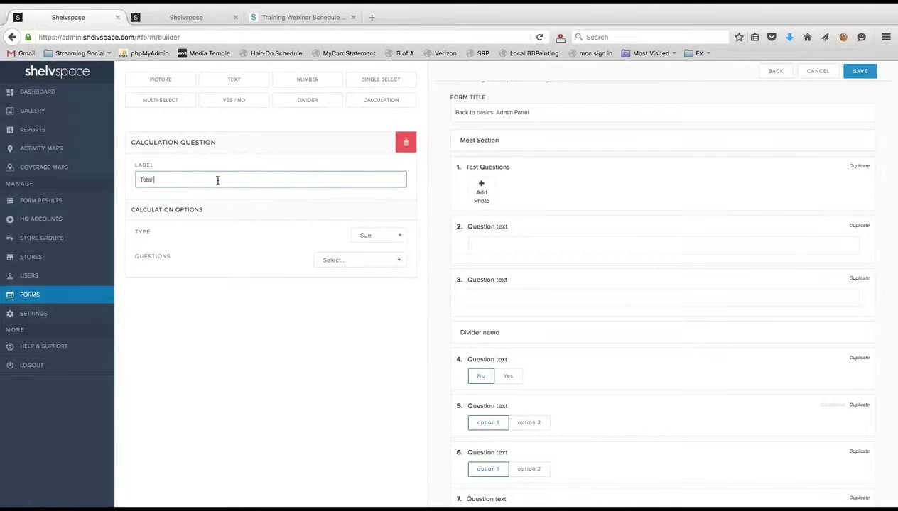
text(# of Facings)
- Choose "Question text" as the question used in the calculation and save the form
click(359, 260)
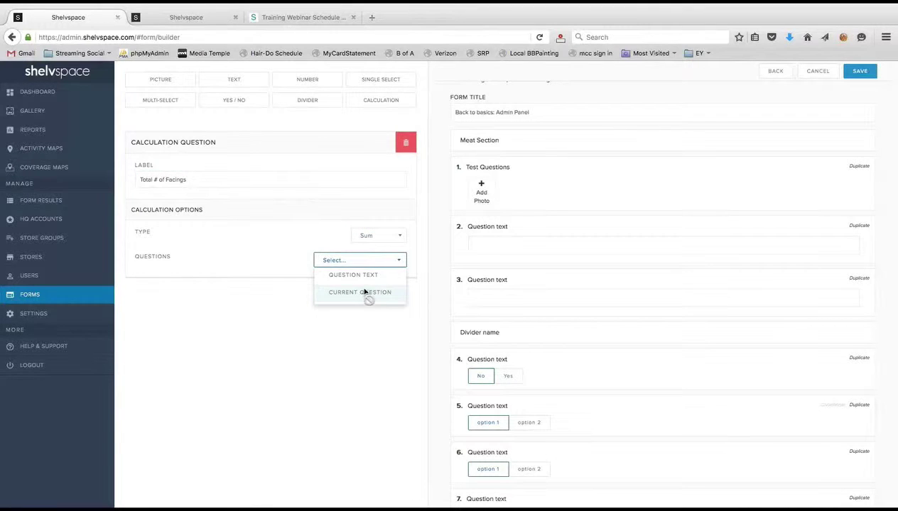
click(362, 277)
click(365, 403)
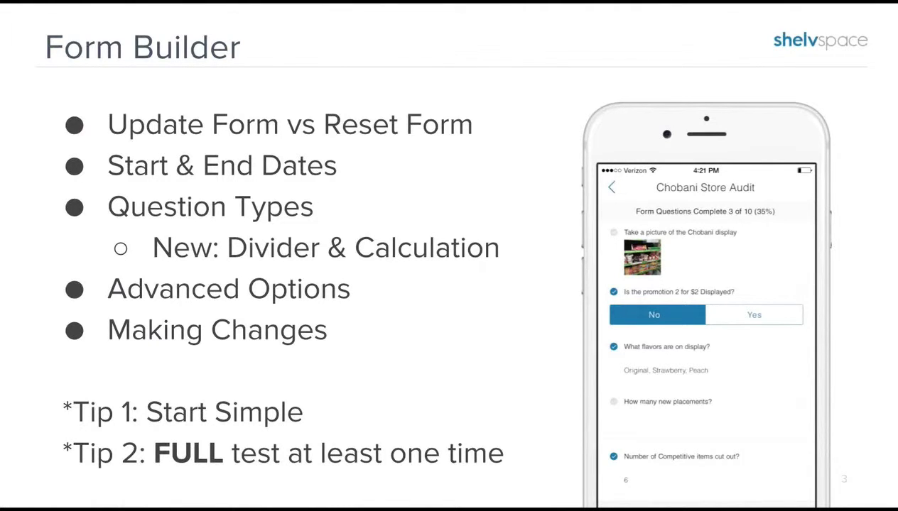
key(ctrl+Left)
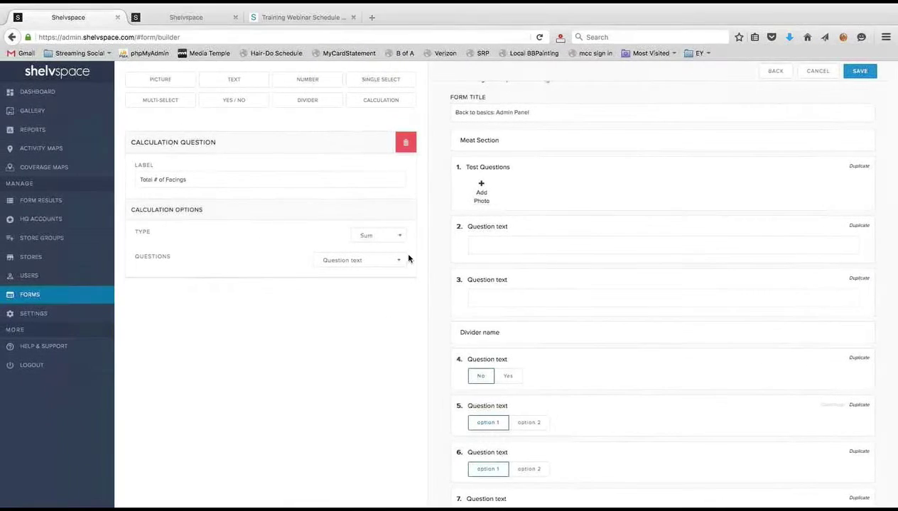
click(857, 73)
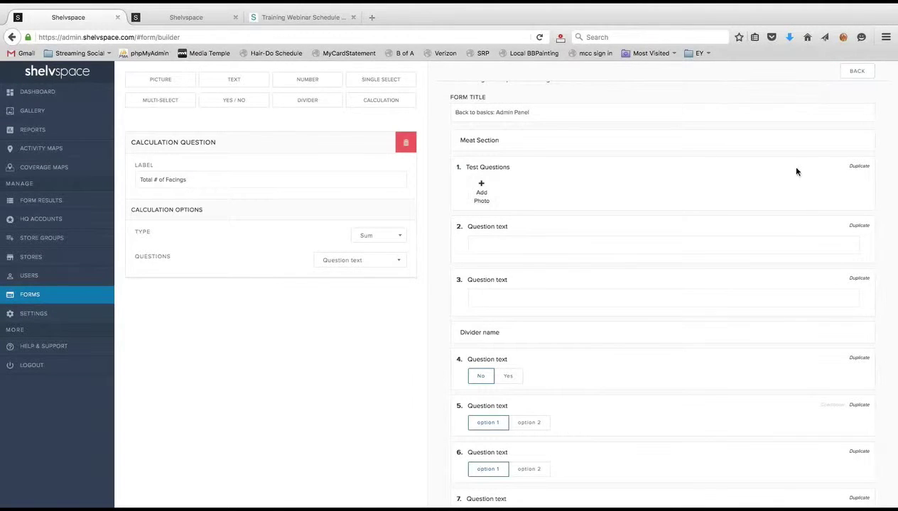
- Review the picture question's settings in the saved form and return to the list of forms
mouse_move(656, 174)
mouse_down()
mouse_move(655, 299)
mouse_move(658, 169)
mouse_up()
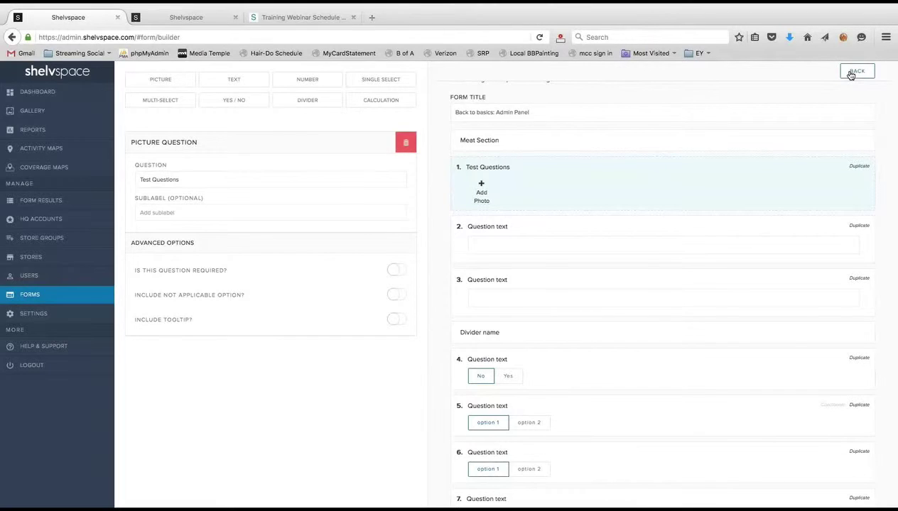
scroll(633, 220, up, 1)
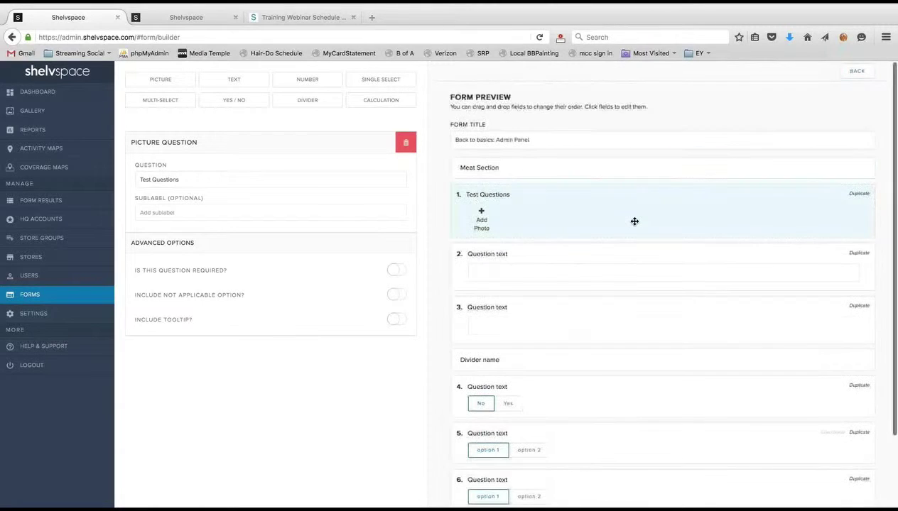
click(857, 72)
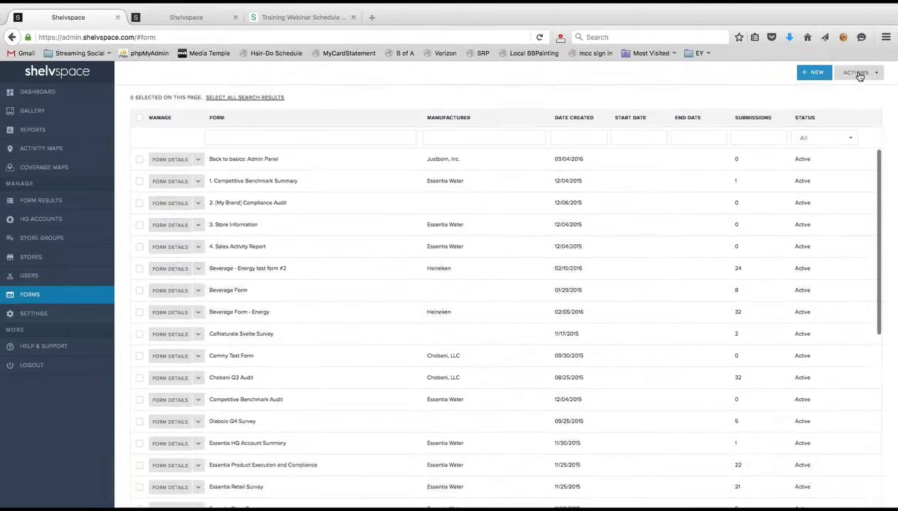
- Open the form "1. Competitive Benchmark Summary" for editing and replace question 1's text with "adsf"
click(169, 184)
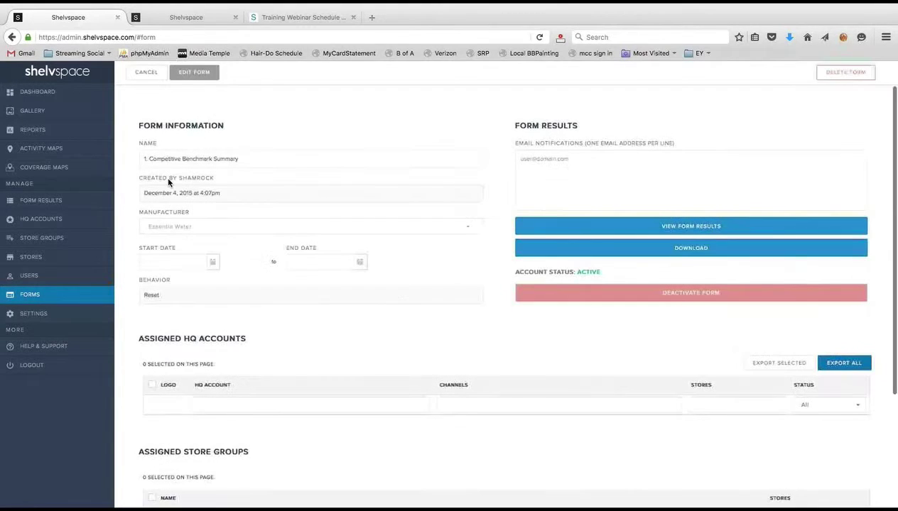
click(194, 73)
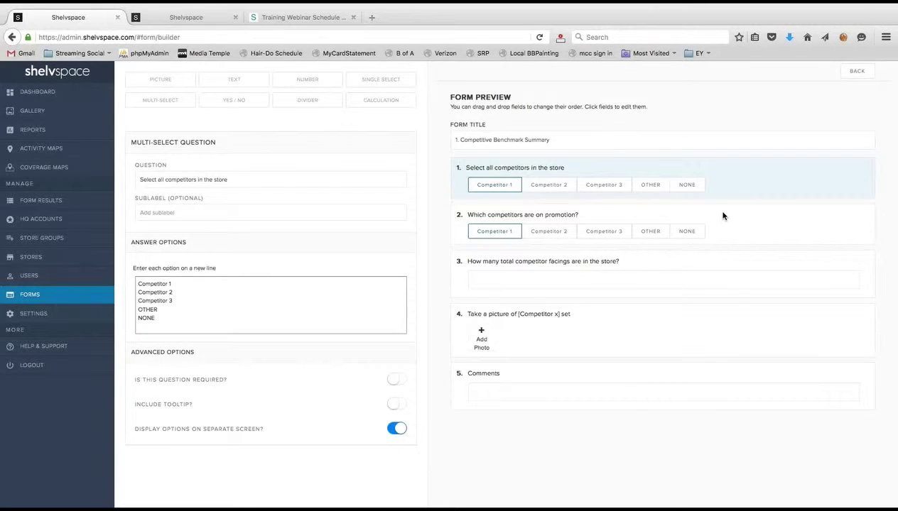
click(195, 294)
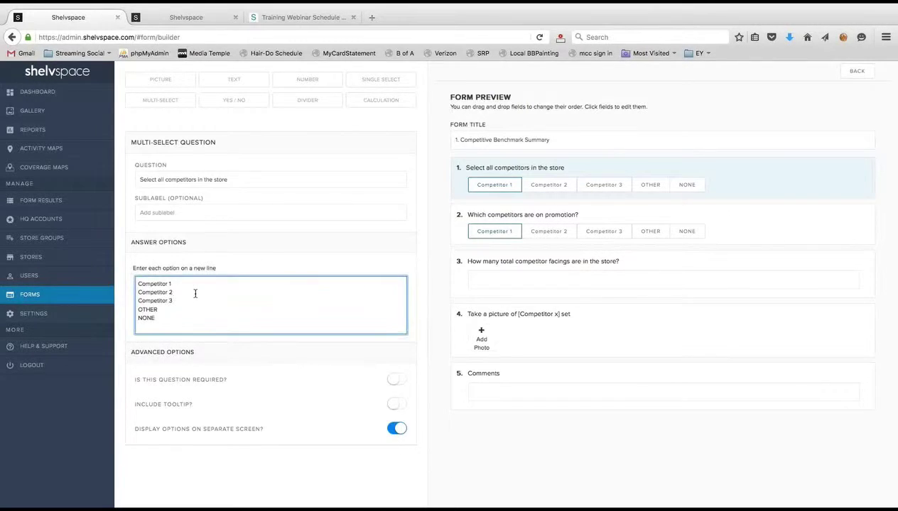
triple_click(201, 181)
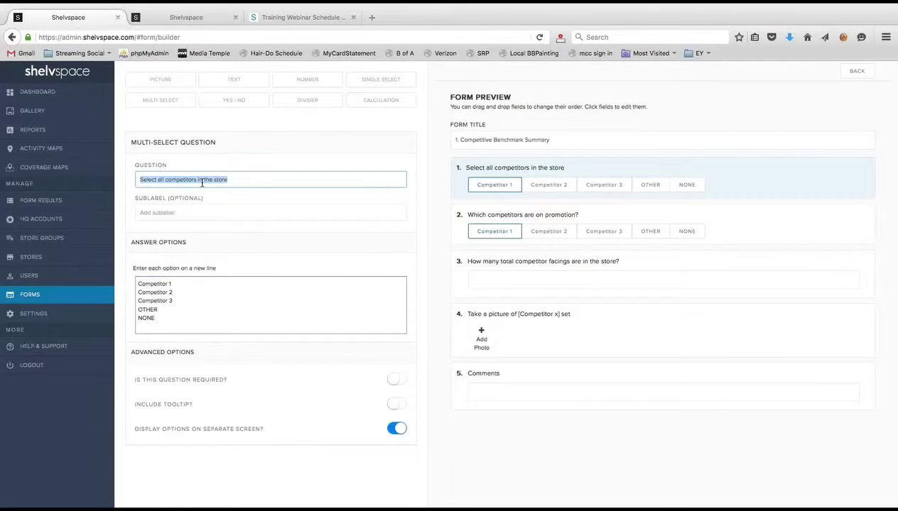
text(adsf)
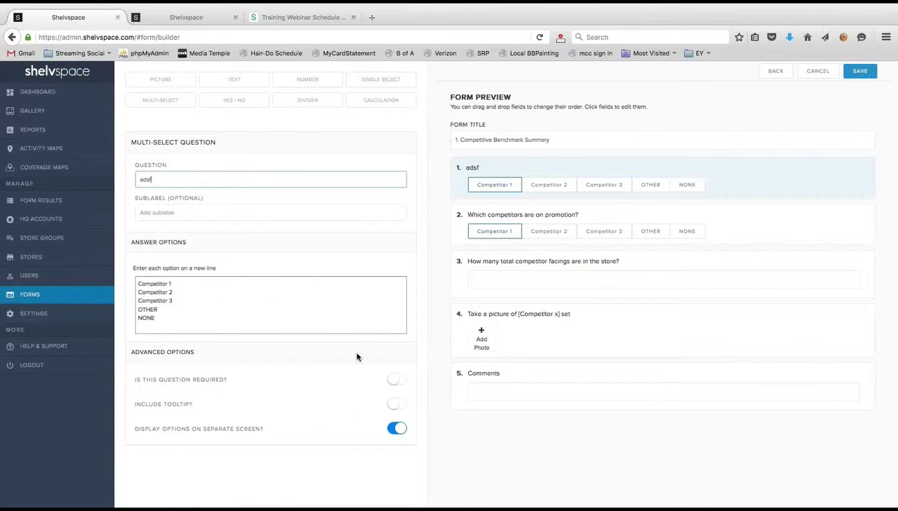
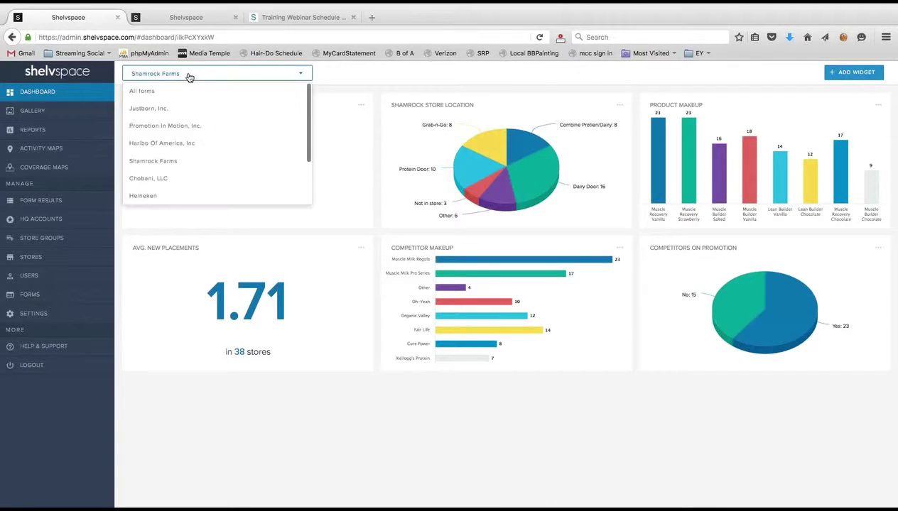
- Switch the dashboard to the Simply7 manufacturer
click(347, 79)
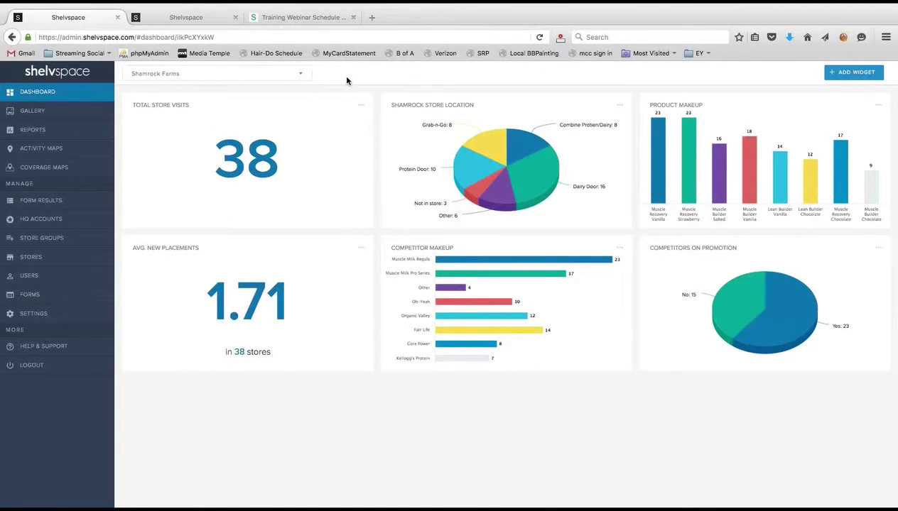
click(287, 74)
scroll(242, 136, down, 3)
click(164, 161)
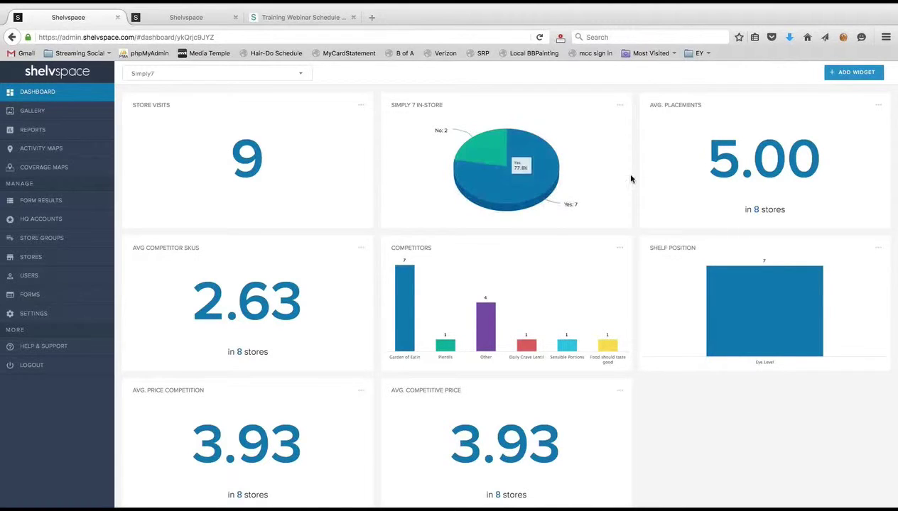
- Start a new dashboard widget for the Simply 7 AZ Survey form, based on the question "Is Simple 7 in the store?"
click(859, 74)
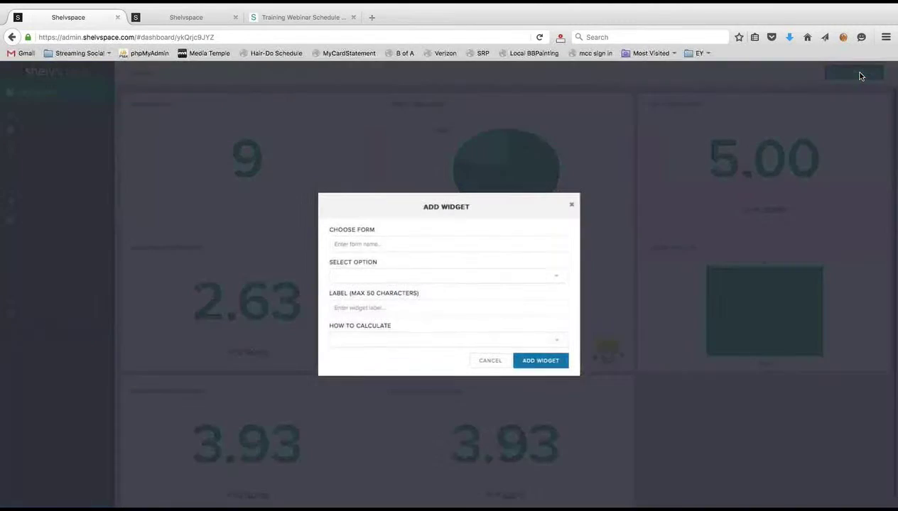
click(391, 245)
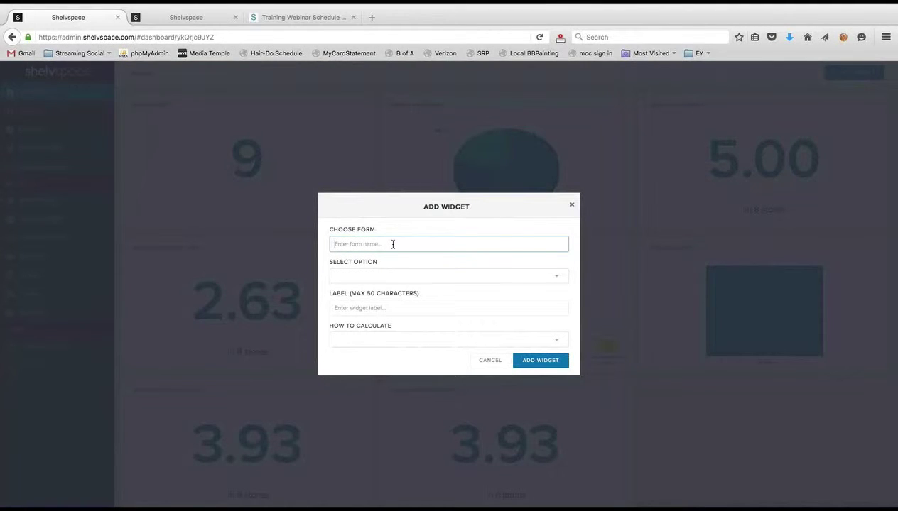
text(simpl)
click(389, 259)
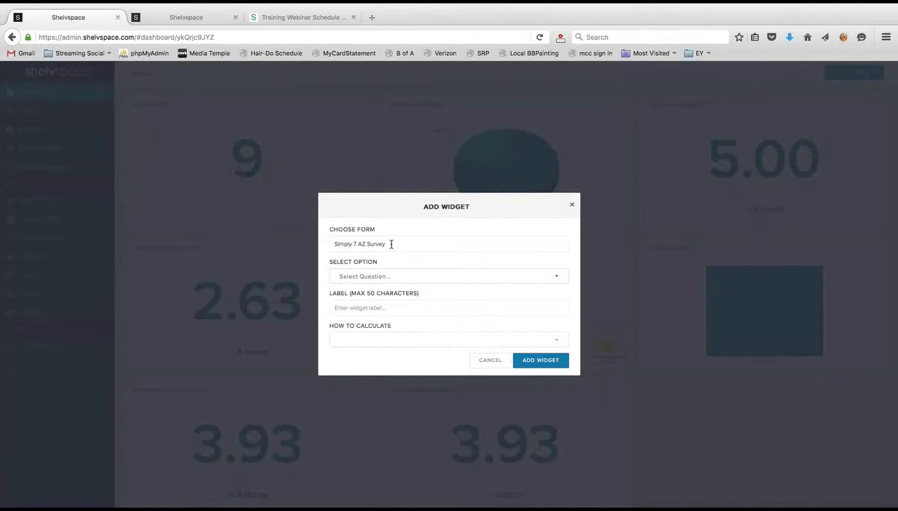
click(386, 281)
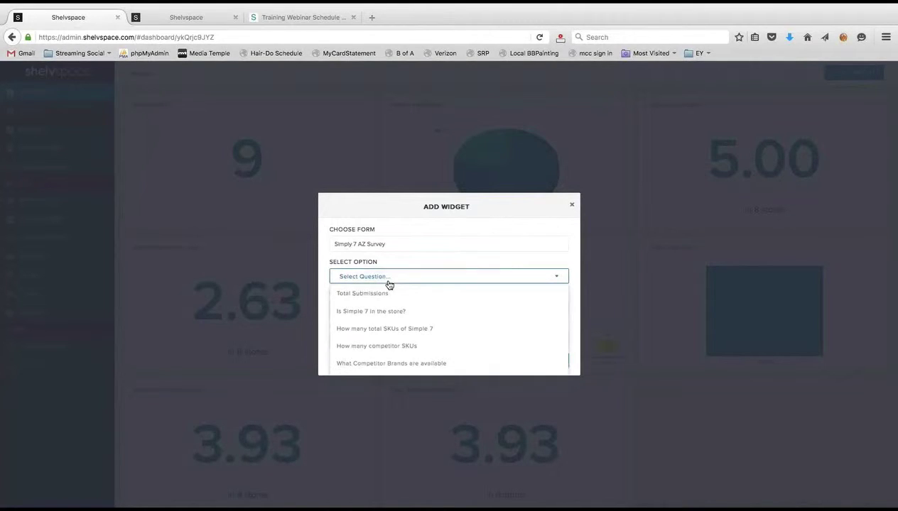
click(427, 314)
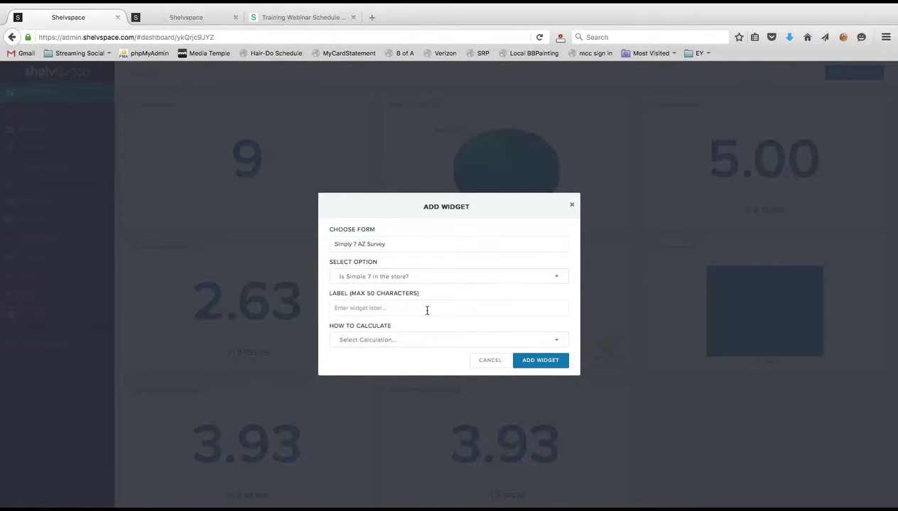
- Label the widget "In Store?", set its calculation to Bar and add it to the dashboard
click(429, 307)
text(I)
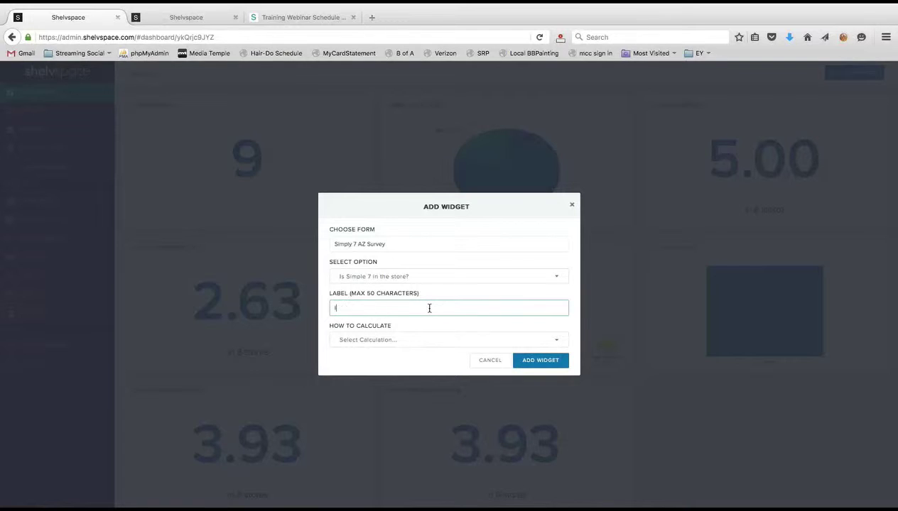
text(n Store?)
click(431, 340)
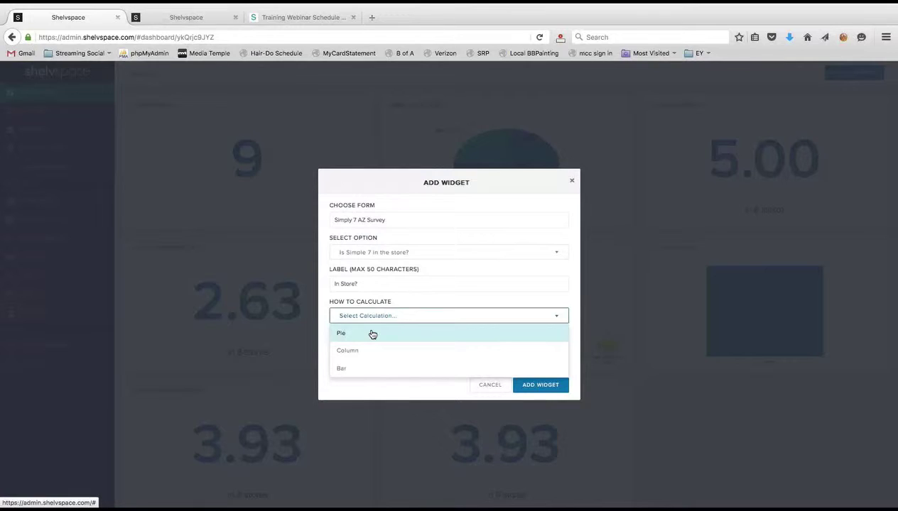
click(357, 372)
click(542, 361)
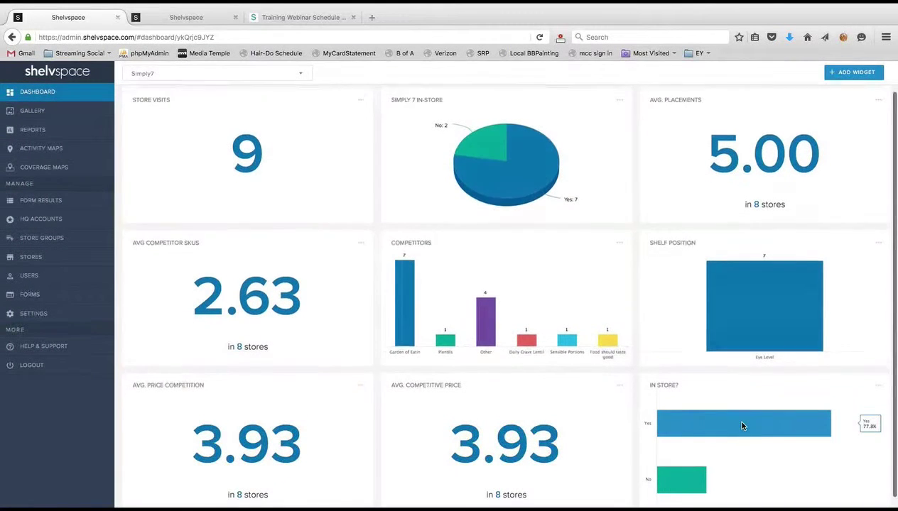
- Rearrange the dashboard so the In Store? widget follows Store Visits and the Competitors widget comes third in the top row
drag(753, 384, 529, 88)
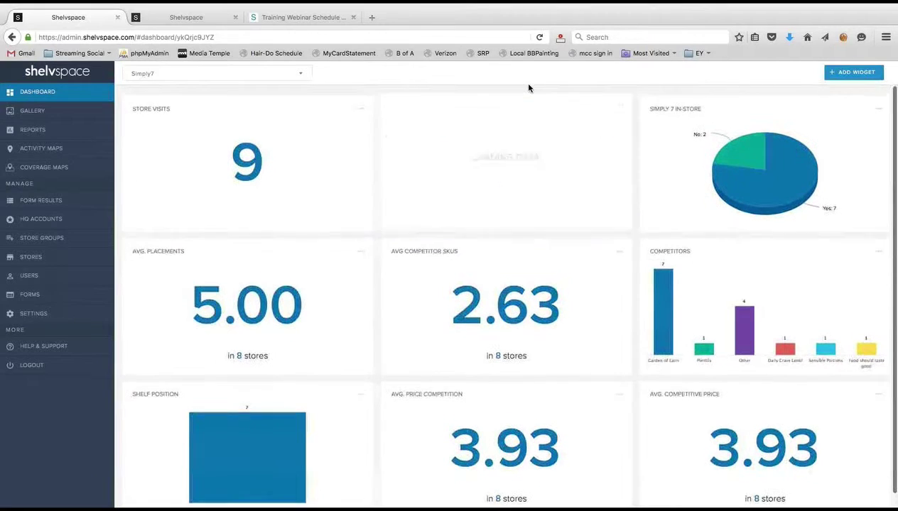
click(620, 105)
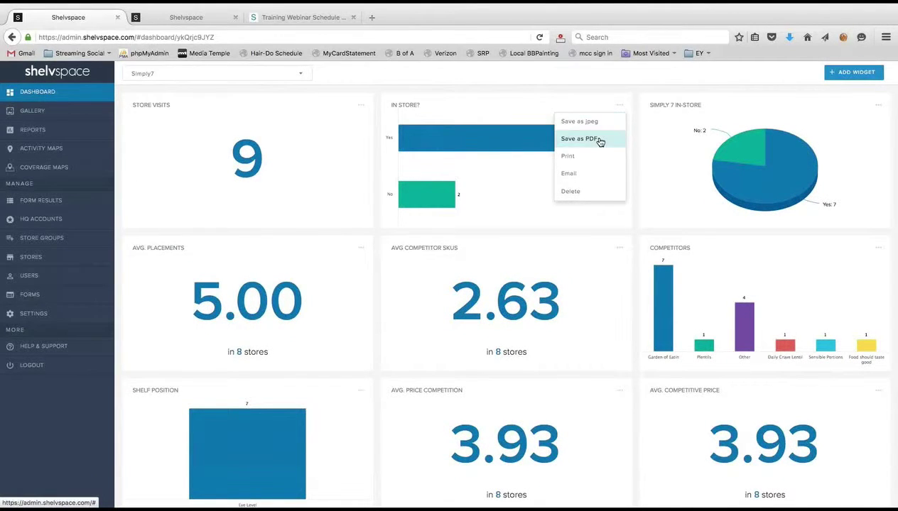
click(497, 91)
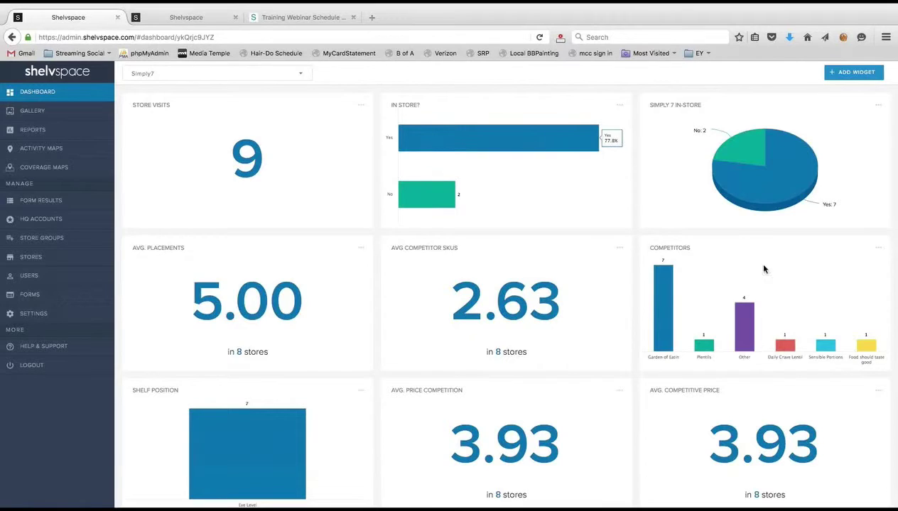
drag(753, 261, 755, 136)
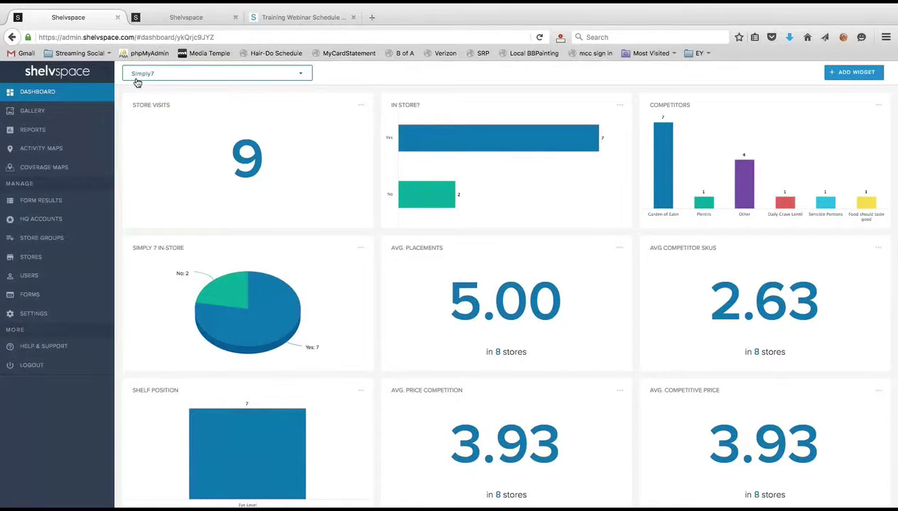
- Open the photo gallery and look at the choices of its form filter
click(41, 113)
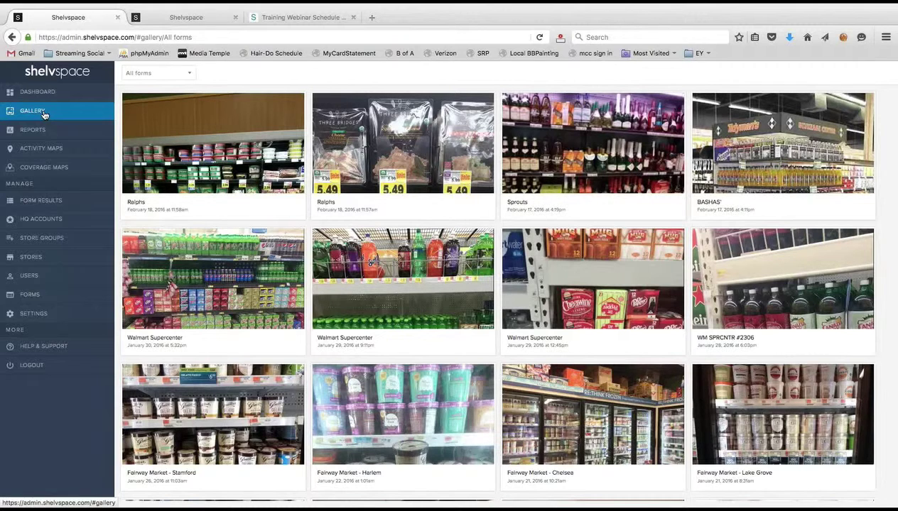
click(149, 74)
click(227, 72)
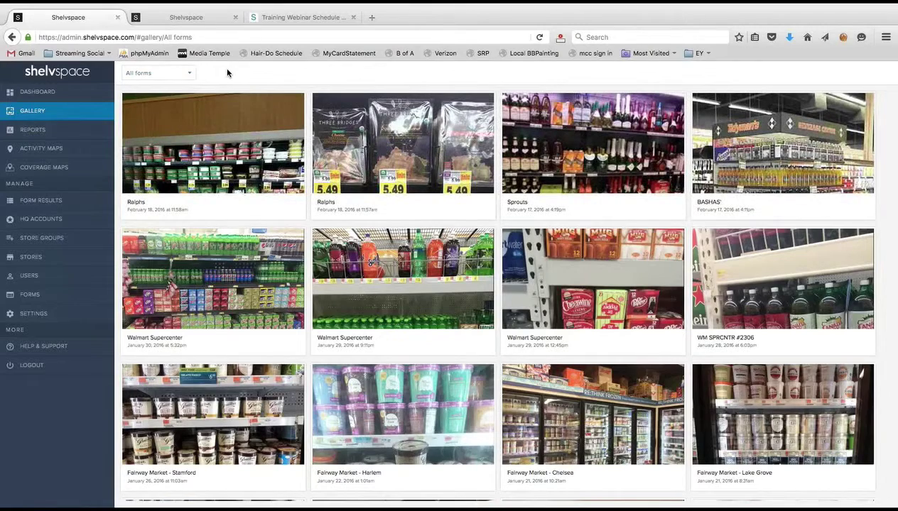
- View the first Ralphs photo with its details, close it and browse through the gallery's photos
click(206, 148)
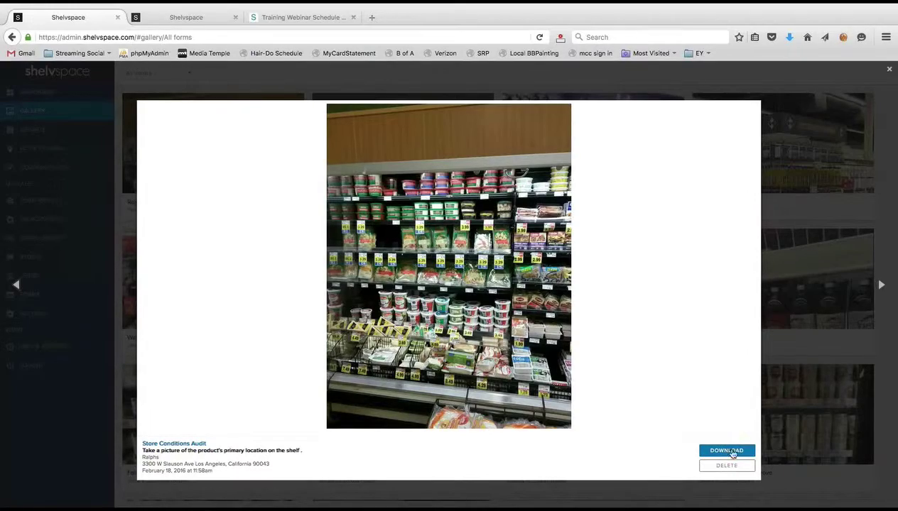
click(809, 276)
scroll(791, 295, down, 10)
scroll(790, 295, up, 10)
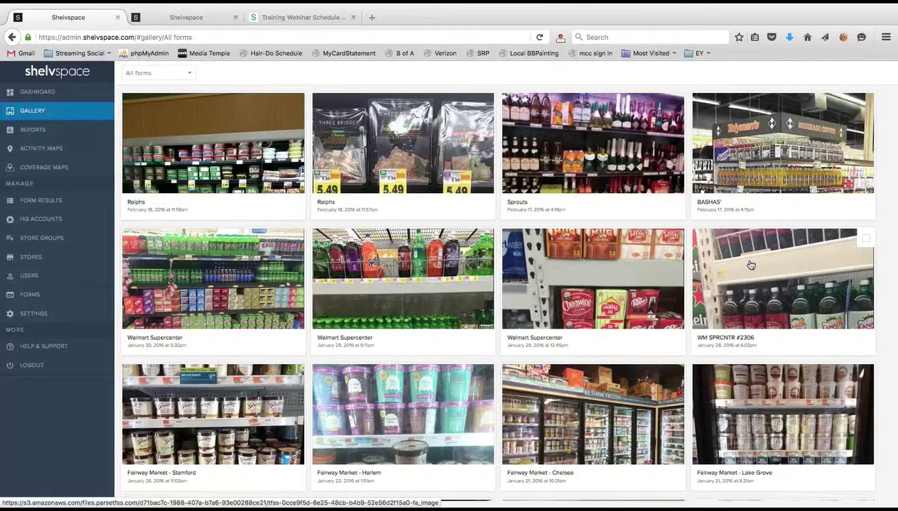
- Switch to the staging Shelvspace site, open its Reports overview and examine the activity totals and Form Activity chart
click(184, 19)
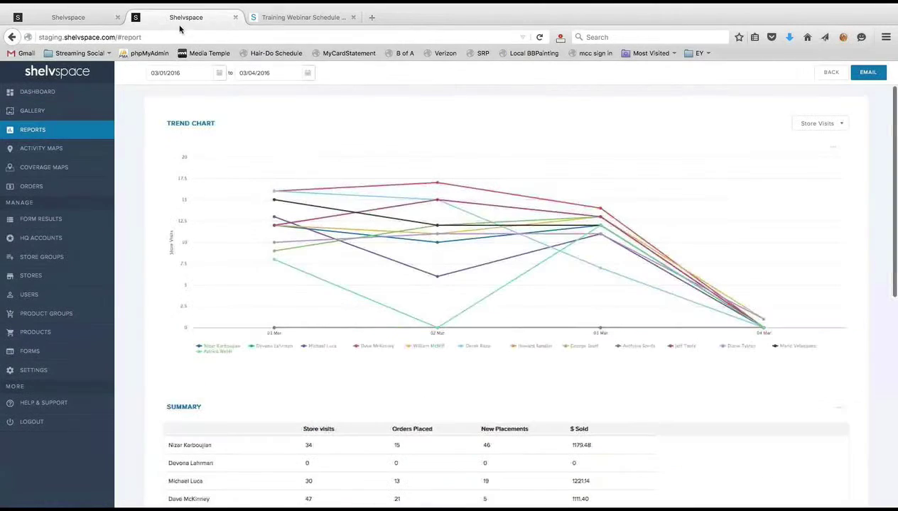
click(43, 130)
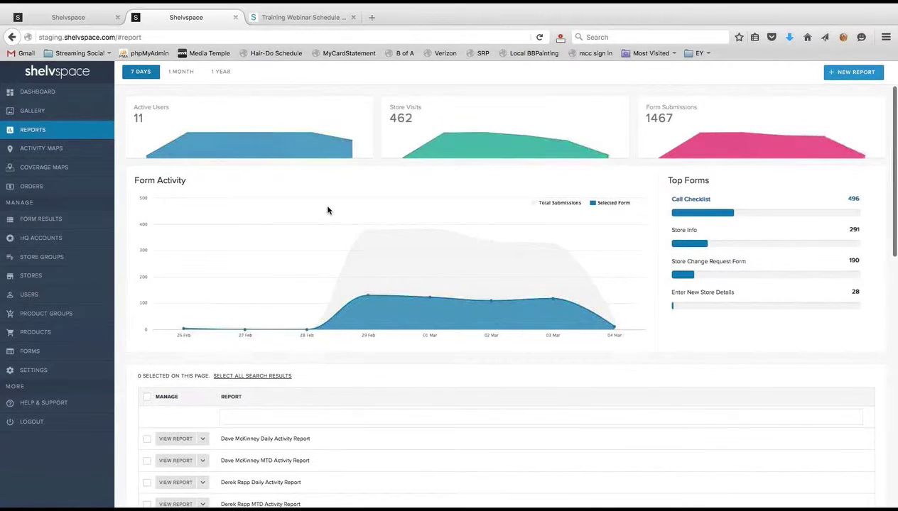
mouse_move(261, 136)
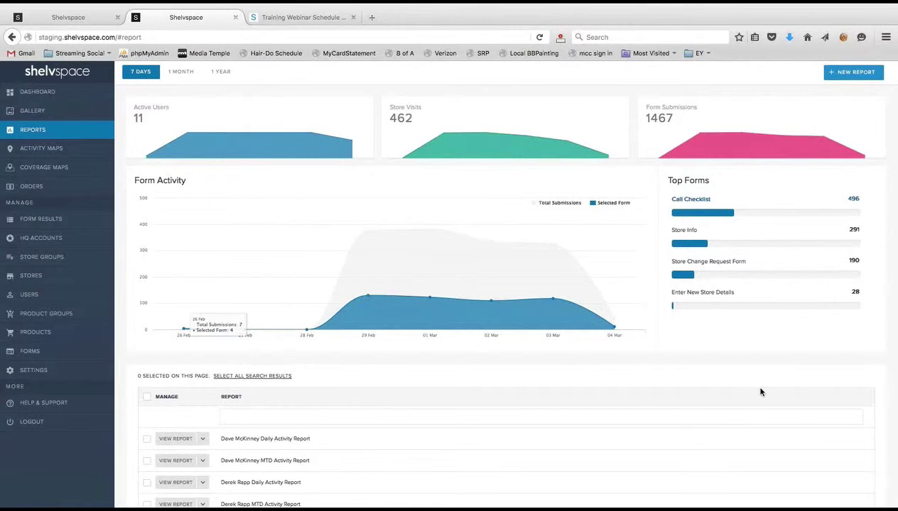
mouse_move(434, 136)
scroll(538, 140, down, 1)
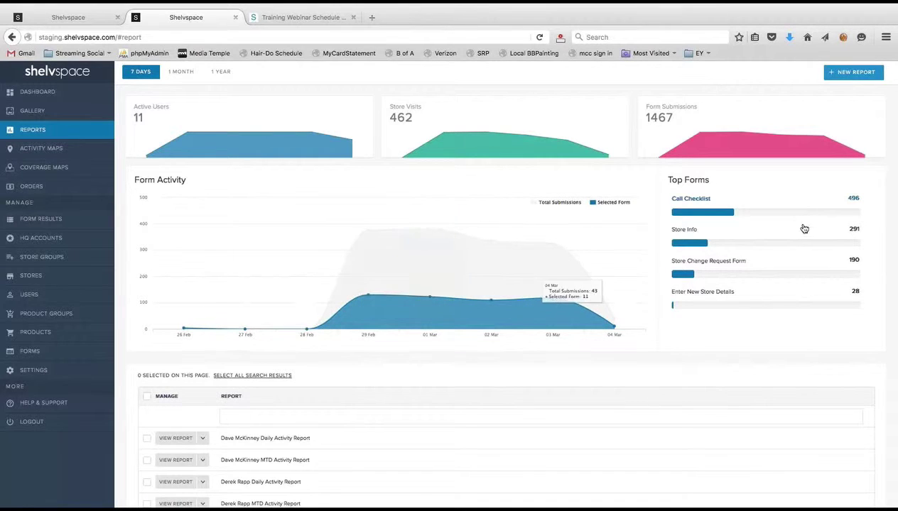
- View the Form Activity for Store Info, return it to Call Checklist and set the overview period to 1 month
click(678, 230)
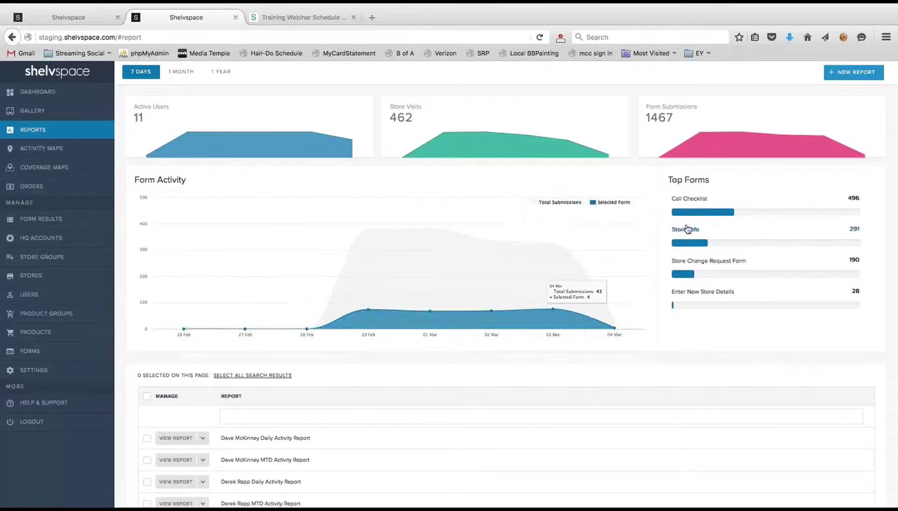
click(698, 200)
click(180, 73)
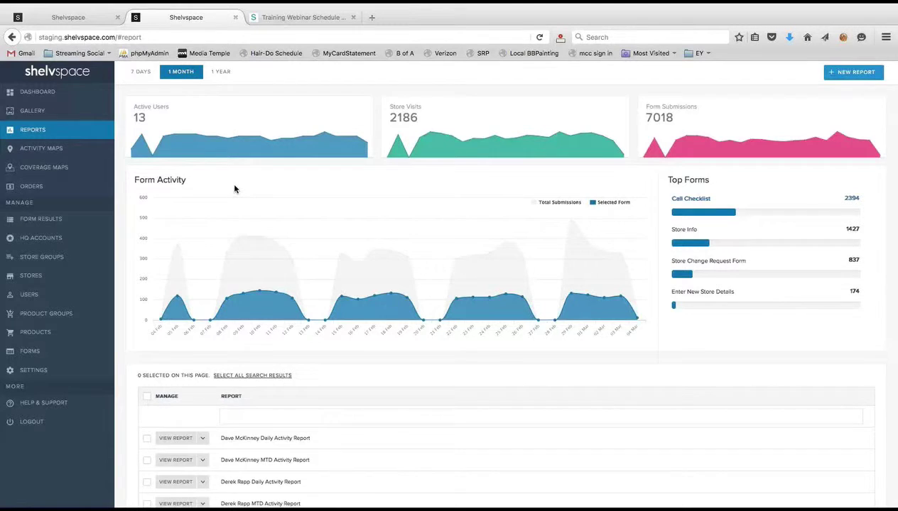
- Find the PT Rep Activity Report in the report list and open it
scroll(234, 189, down, 10)
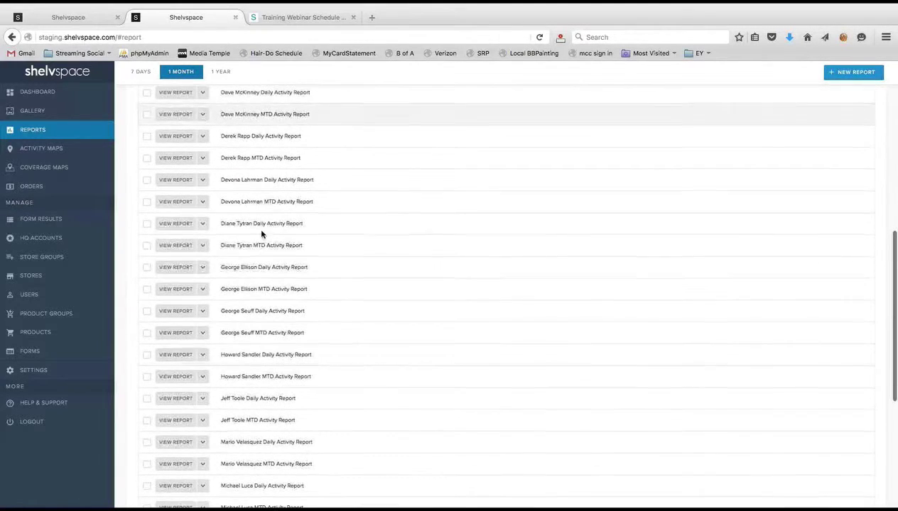
scroll(422, 362, down, 4)
scroll(422, 362, down, 3)
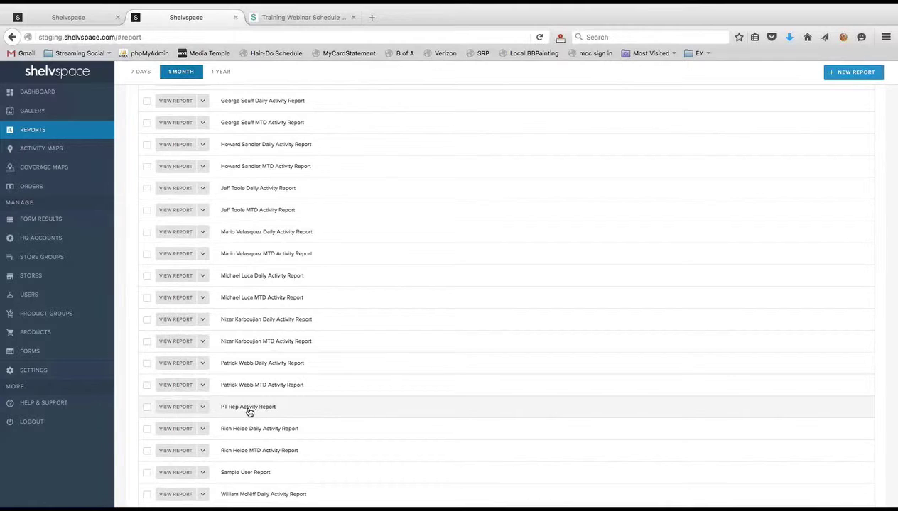
click(168, 407)
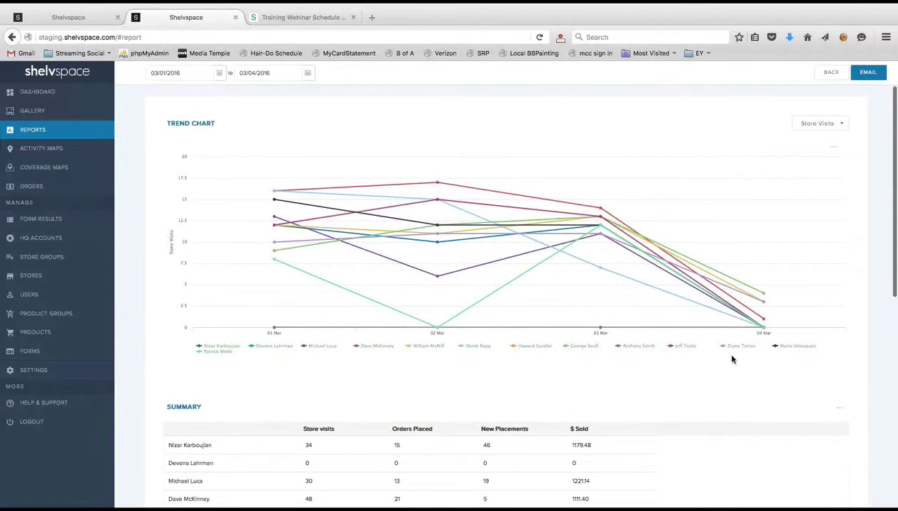
- Set the activity report's start date to 02/23/2016 and close the calendar
click(220, 73)
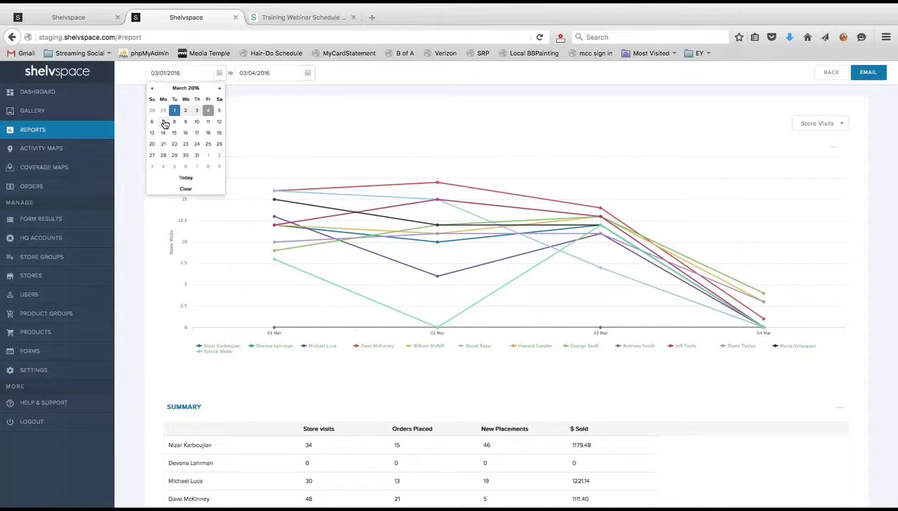
click(152, 88)
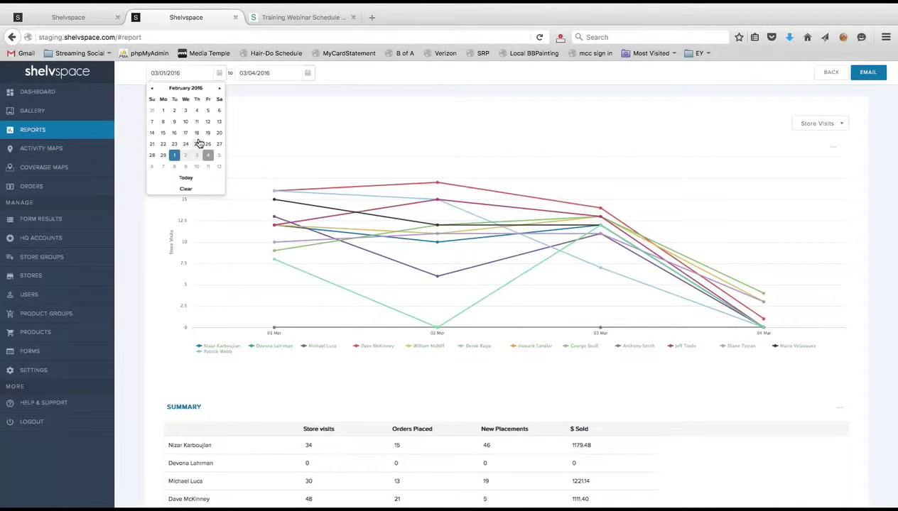
click(175, 145)
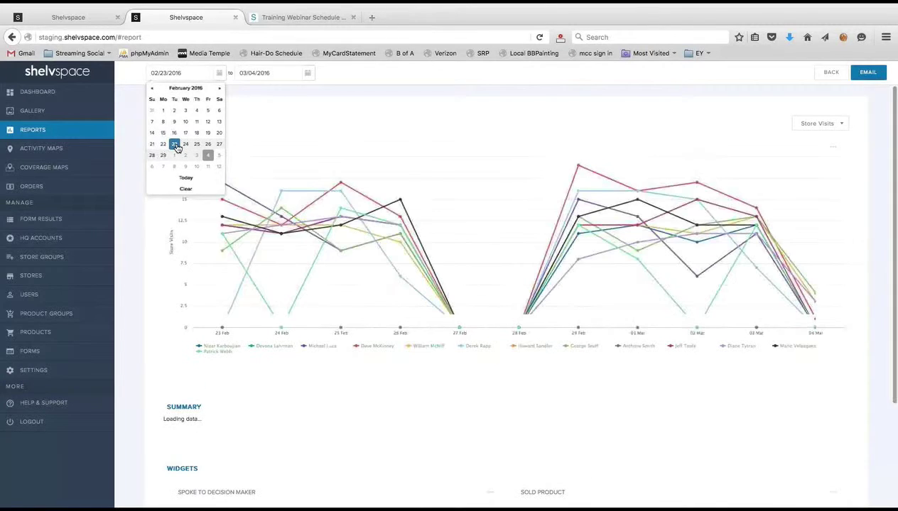
click(347, 108)
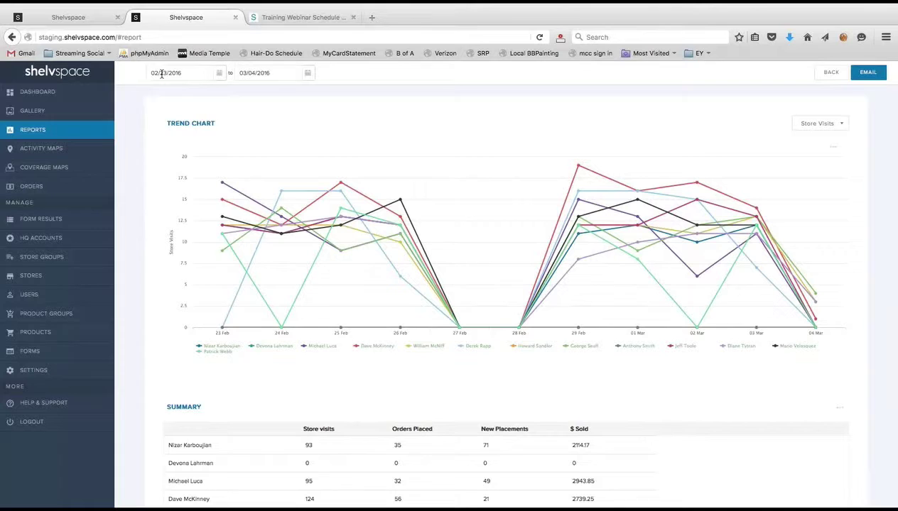
- Skim the whole activity report and examine the reps' store visits for 29 Feb in the trend chart
scroll(486, 184, down, 1)
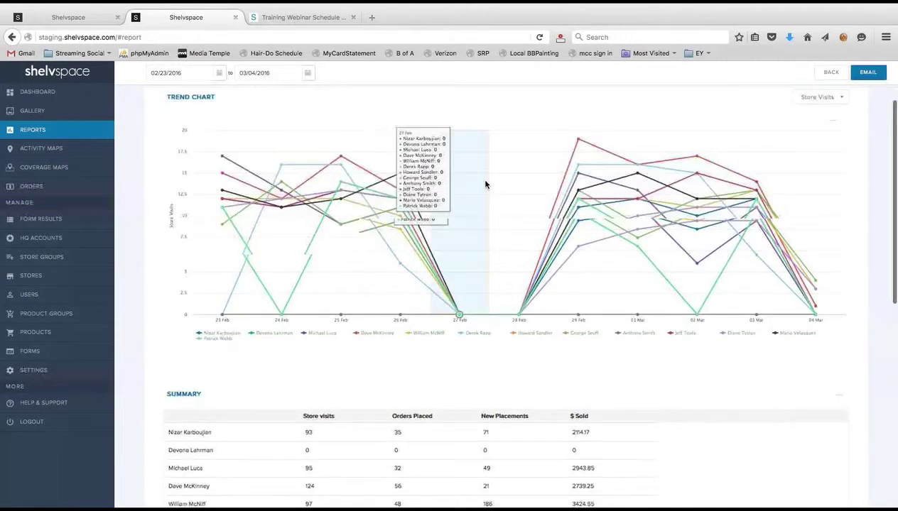
scroll(486, 184, down, 5)
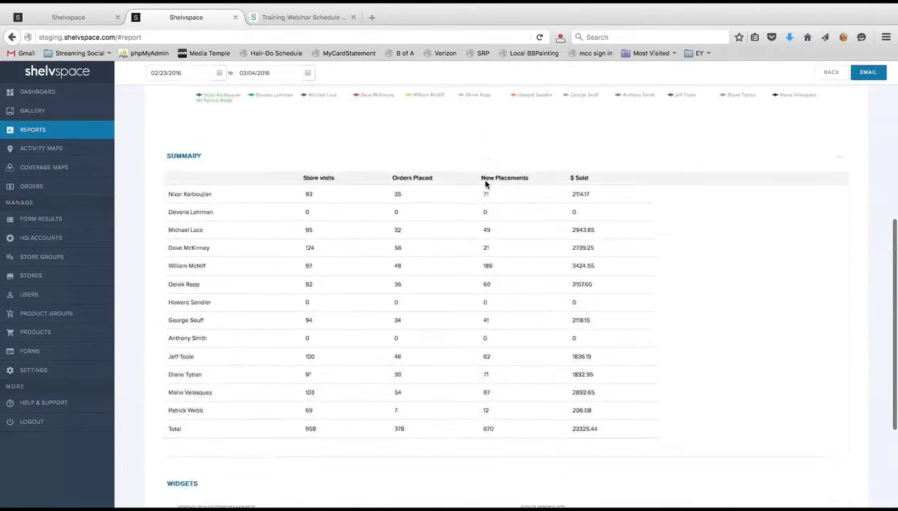
scroll(486, 185, down, 3)
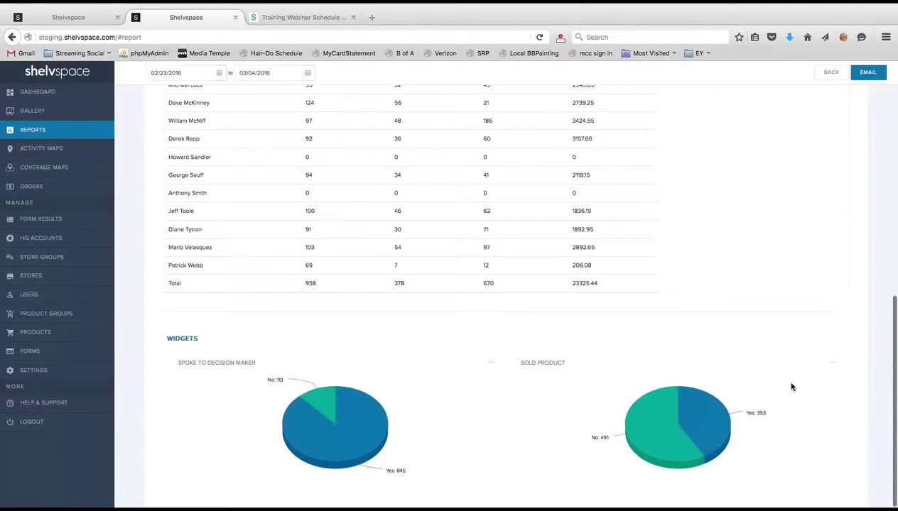
scroll(791, 384, up, 8)
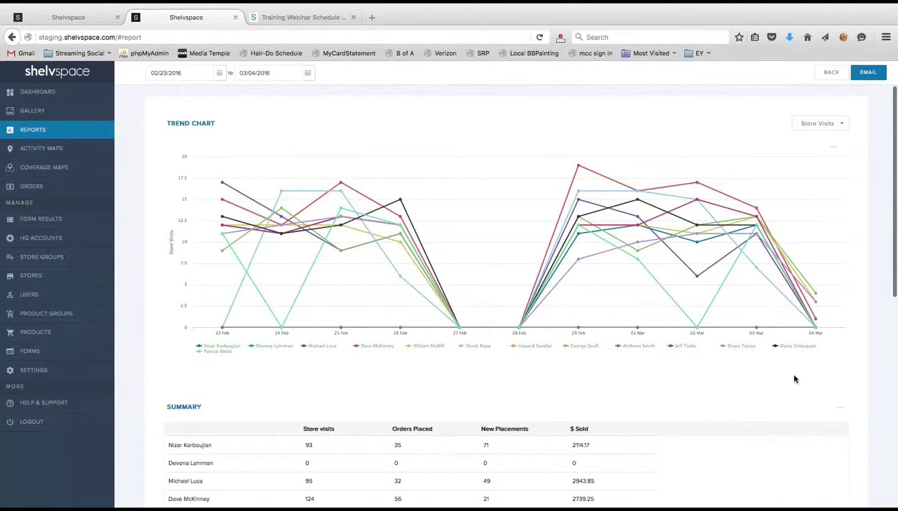
scroll(794, 378, down, 1)
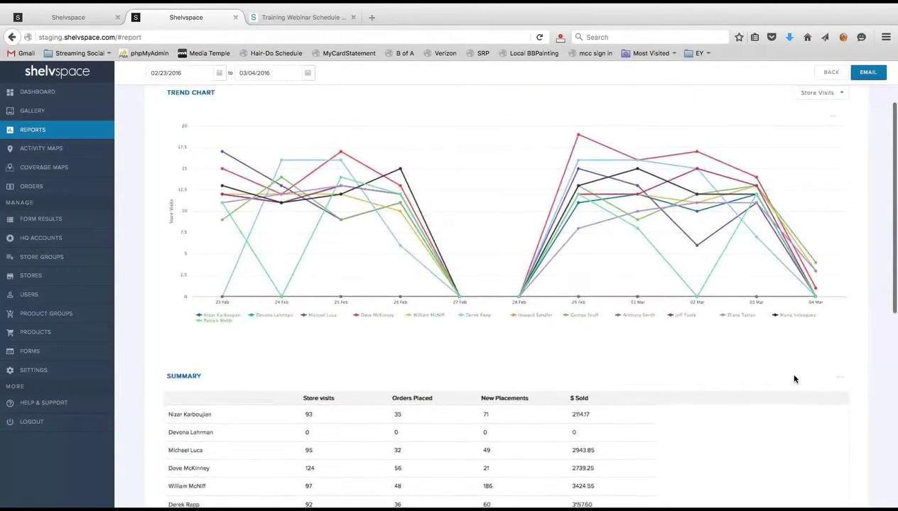
scroll(794, 379, down, 1)
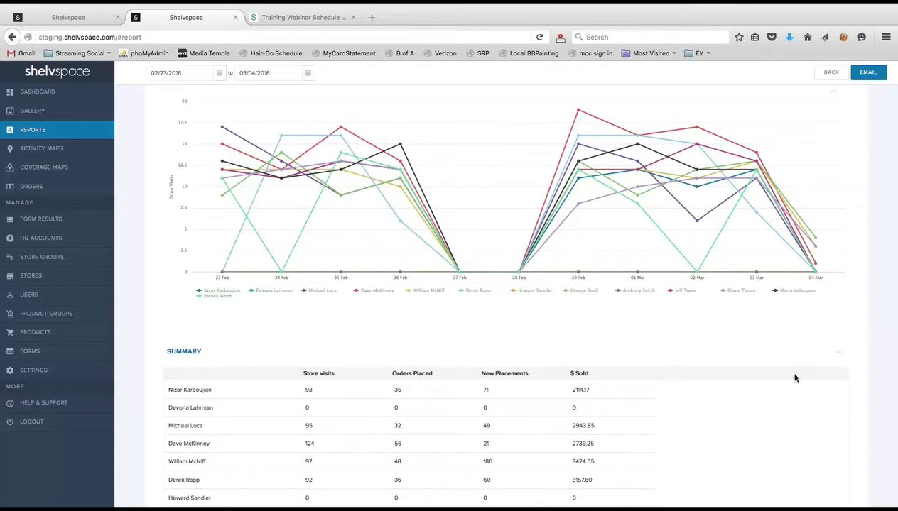
mouse_move(576, 180)
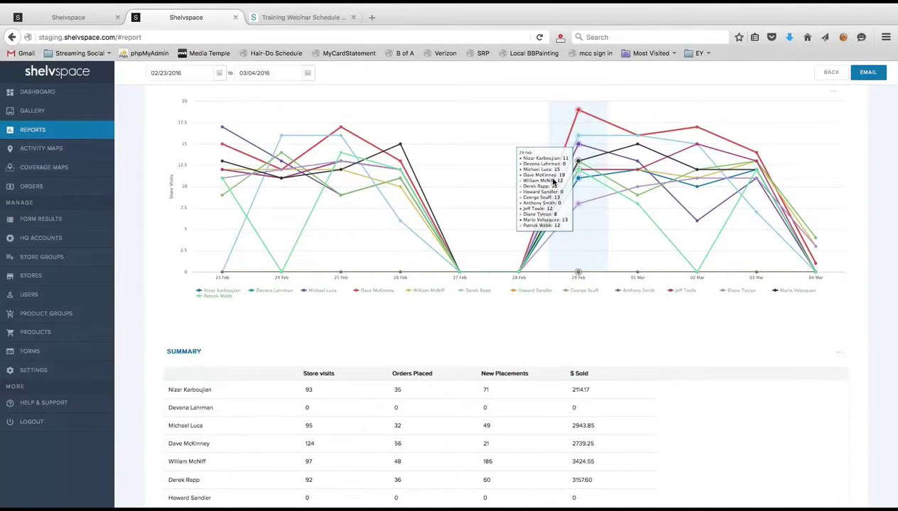
- Examine the report's summary table and its Spoke to Decision Maker and Sold Product charts, ending back at the trend chart
scroll(578, 298, down, 3)
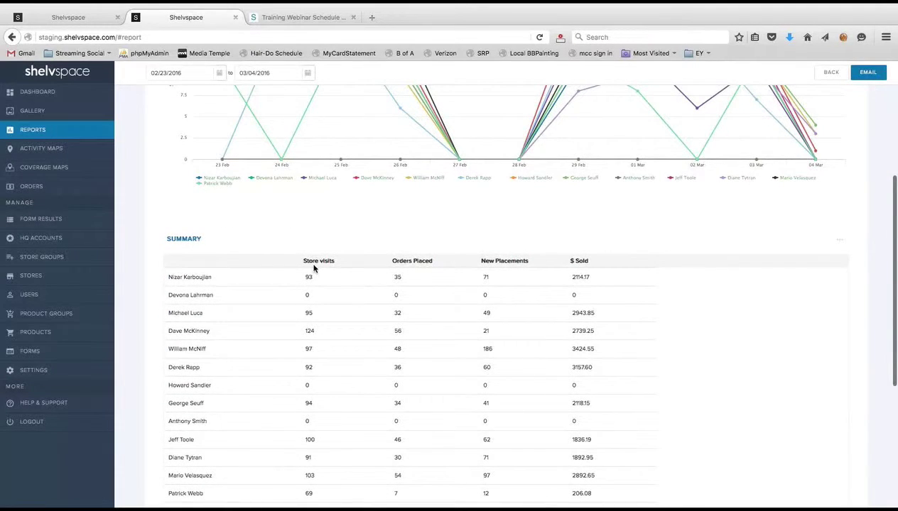
scroll(321, 395, down, 2)
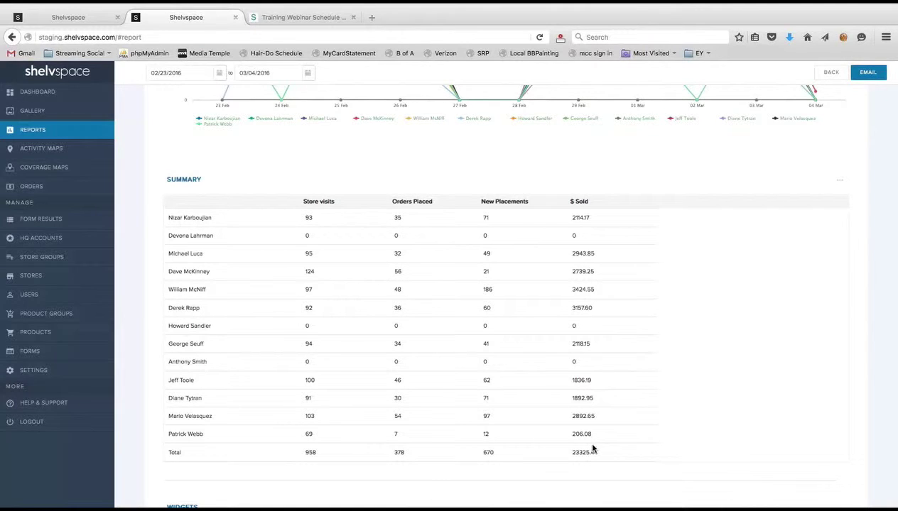
scroll(501, 407, down, 5)
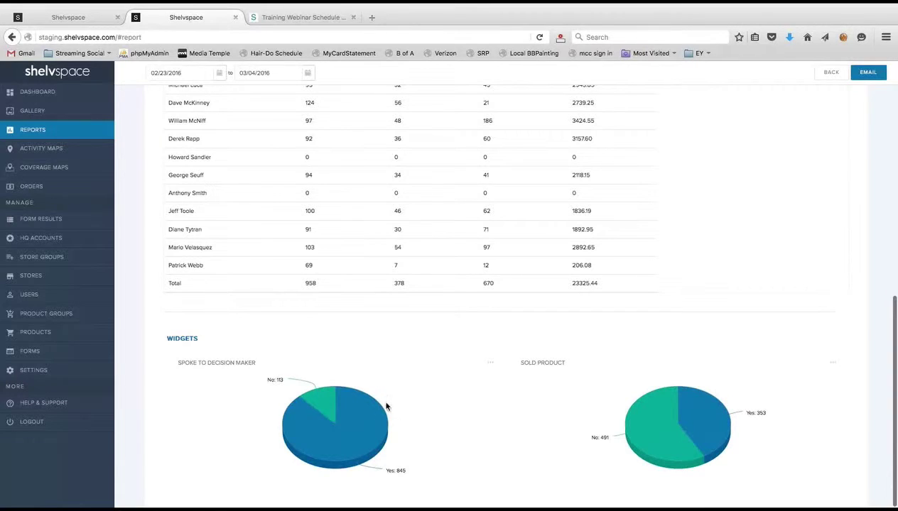
mouse_move(361, 406)
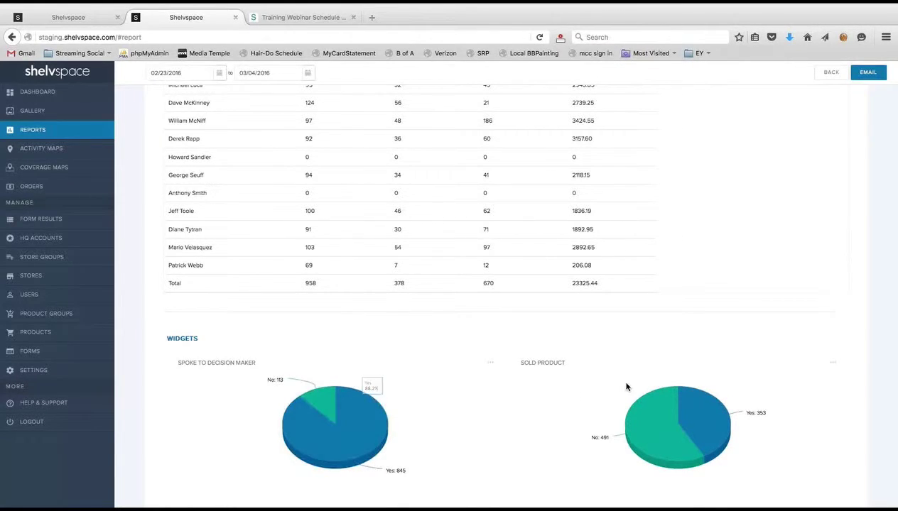
scroll(625, 385, up, 3)
scroll(626, 387, down, 3)
scroll(626, 387, up, 5)
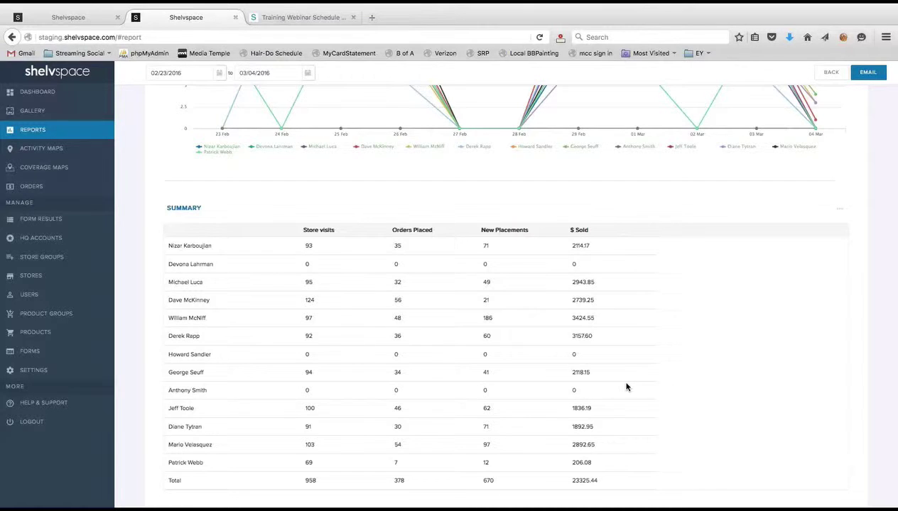
scroll(658, 289, up, 5)
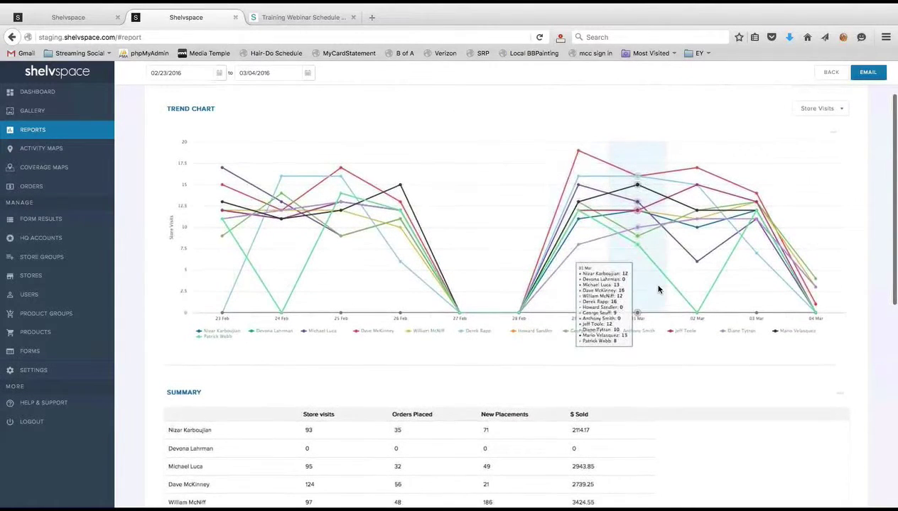
- Return to the admin.shelvspace.com site and open the Test Beverage report from its Reports list
click(57, 17)
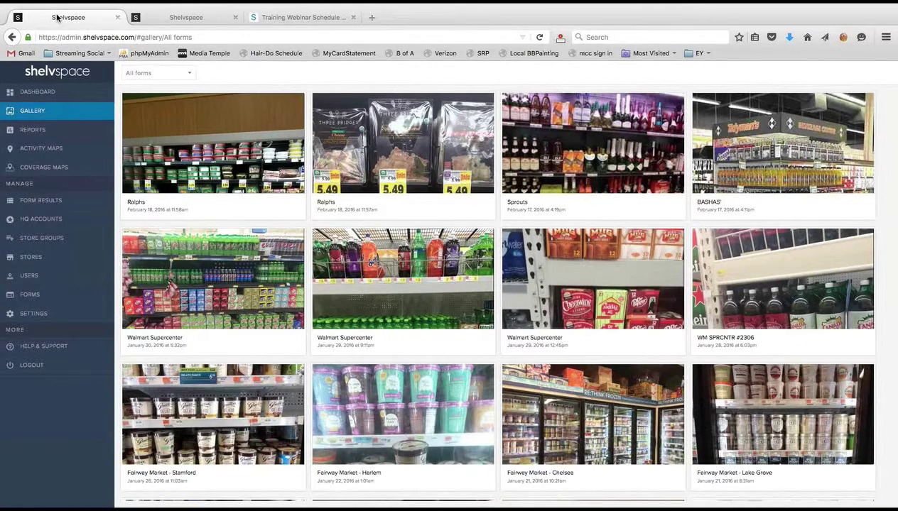
click(54, 135)
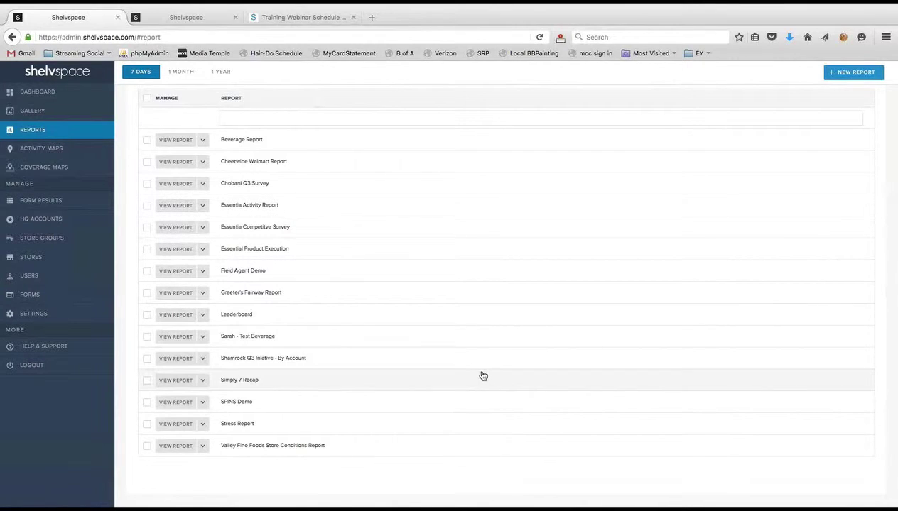
click(175, 336)
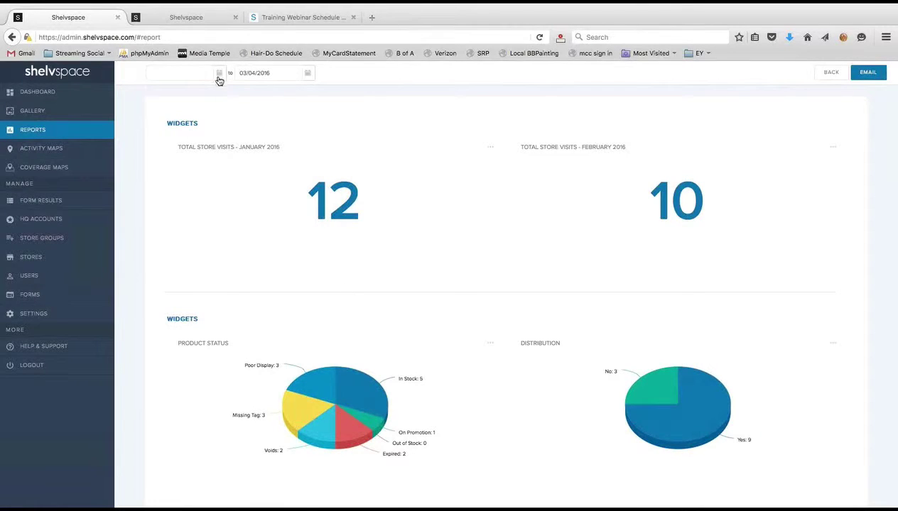
- Examine the beverage report's widgets, summary by account, facings trend charts and store pictures, and return to the Reports list
scroll(260, 211, down, 1)
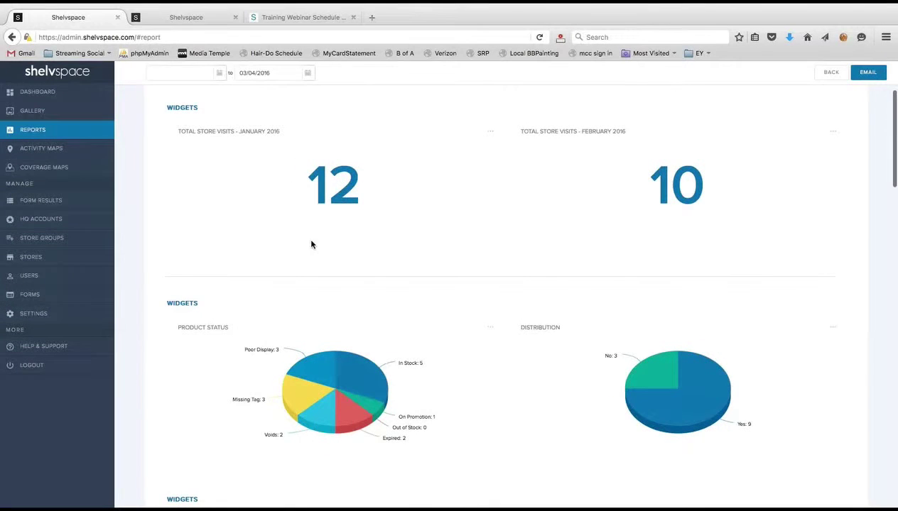
scroll(367, 256, down, 5)
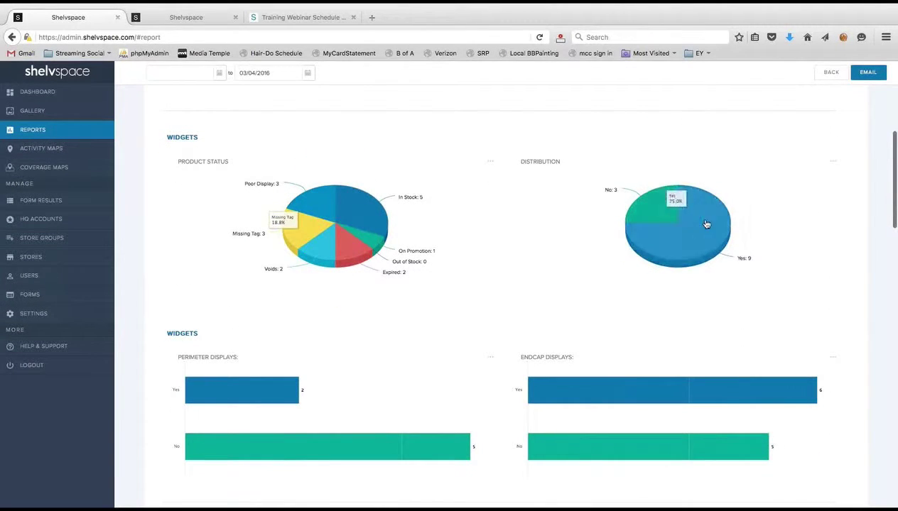
scroll(448, 315, down, 1)
scroll(448, 315, down, 14)
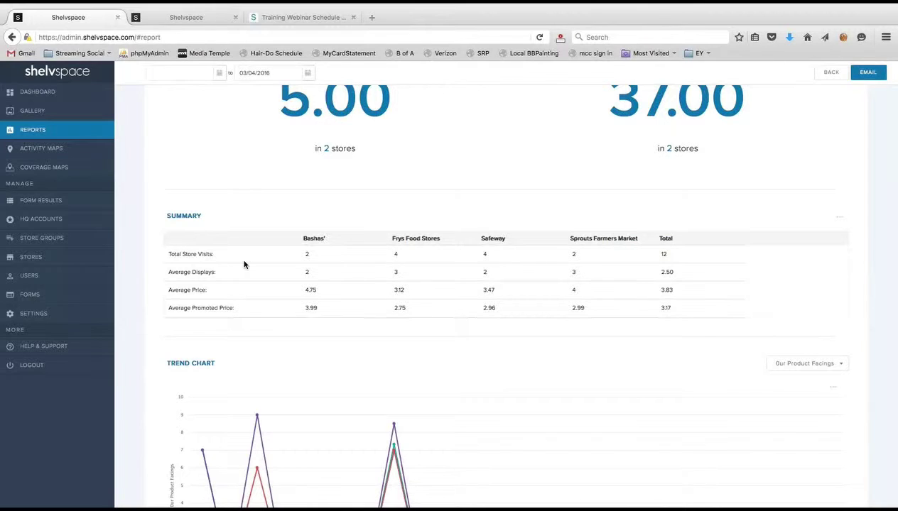
scroll(292, 268, down, 5)
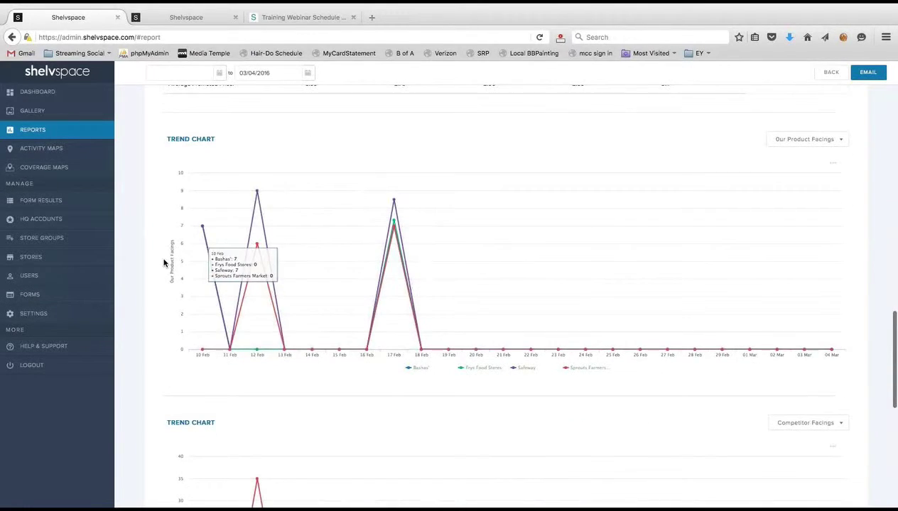
scroll(587, 328, down, 5)
scroll(587, 330, down, 5)
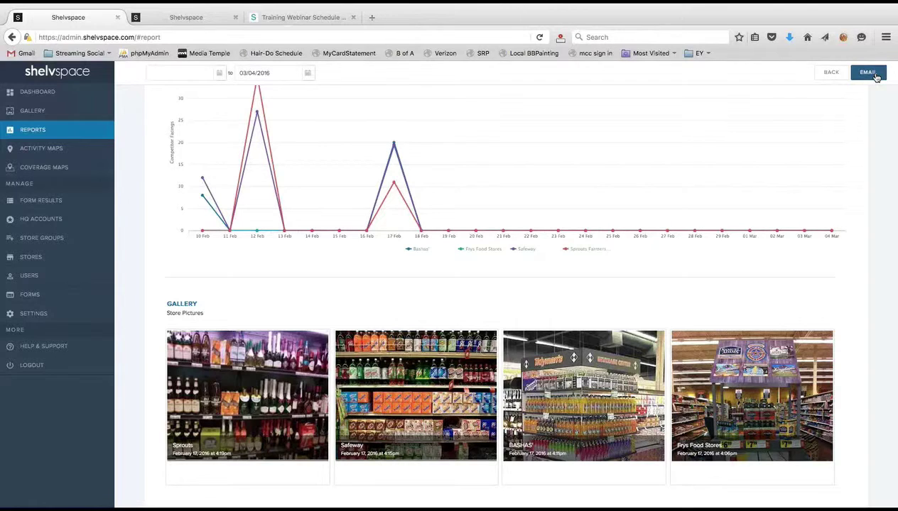
click(41, 131)
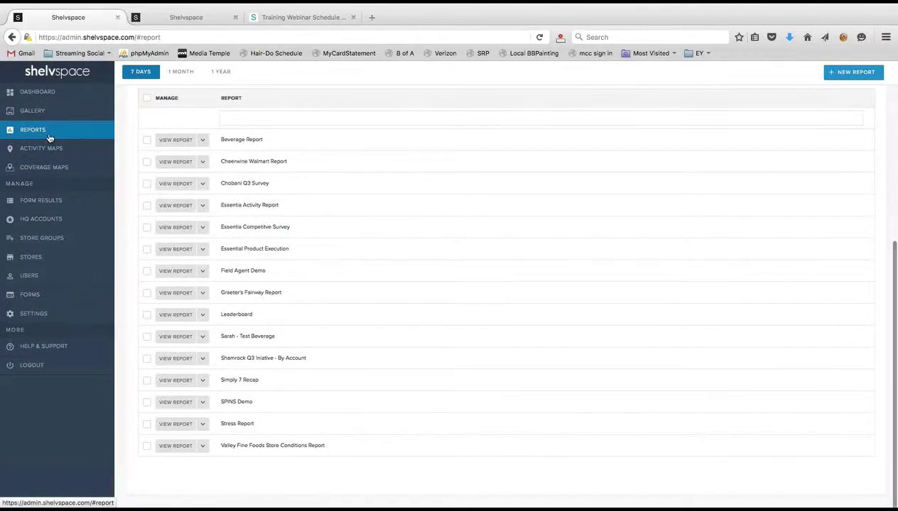
- Open the Test Beverage report for editing and review its widget, summary, trend chart and gallery sections and the section types that can be added
click(202, 337)
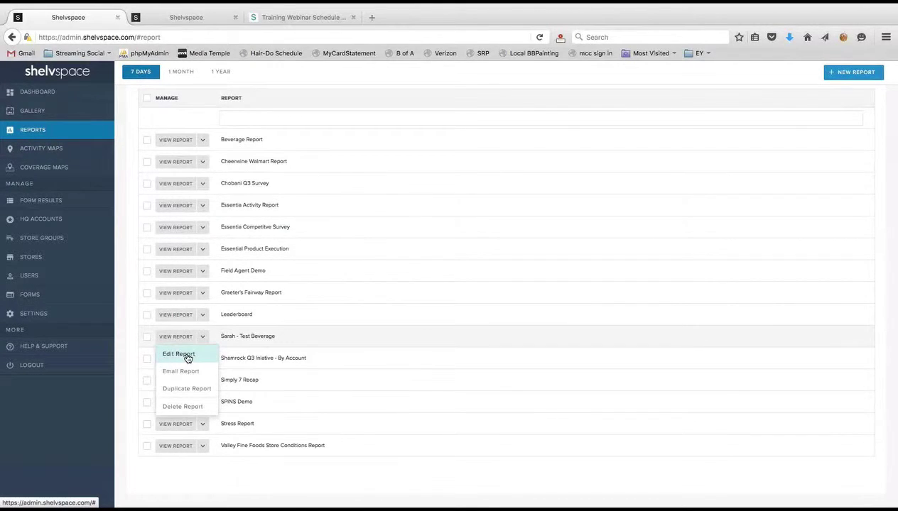
click(186, 355)
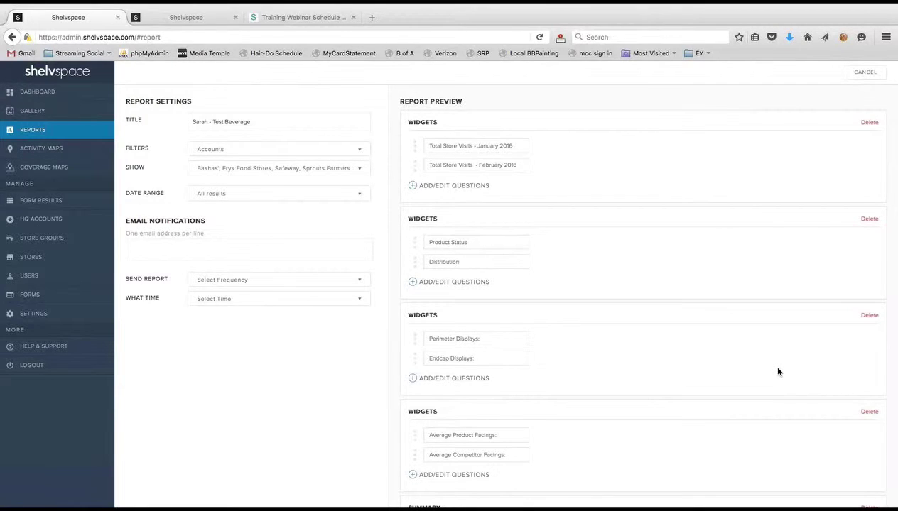
scroll(777, 371, down, 10)
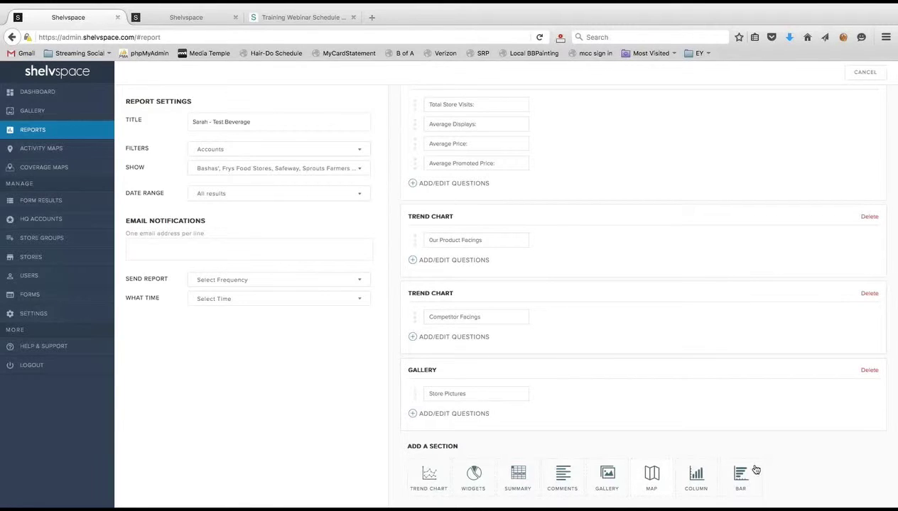
scroll(632, 322, up, 10)
scroll(647, 373, down, 3)
scroll(647, 373, up, 3)
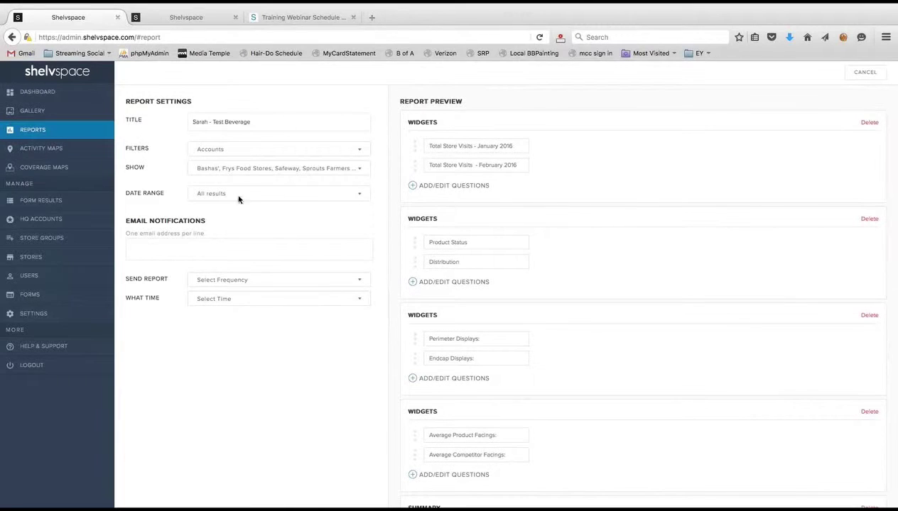
- Look over the report's email notification recipients, frequency and time options, and cancel editing without choosing any
click(163, 247)
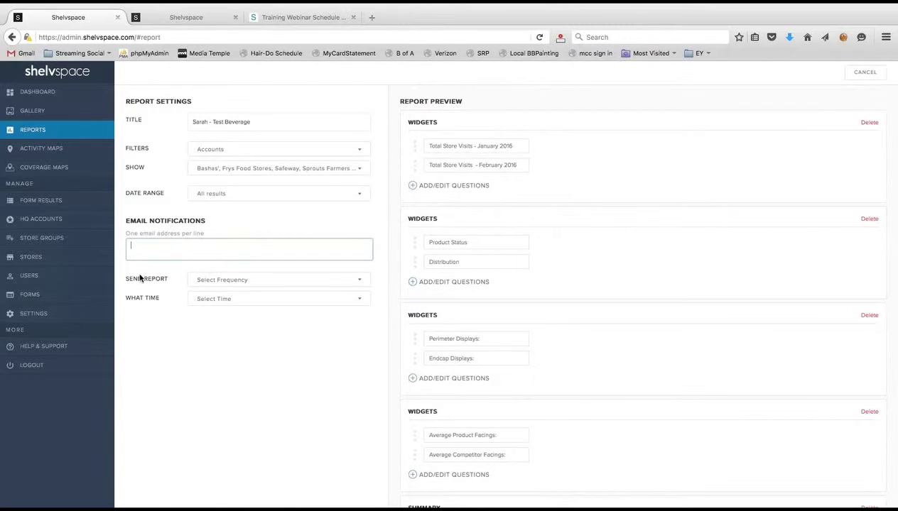
click(231, 282)
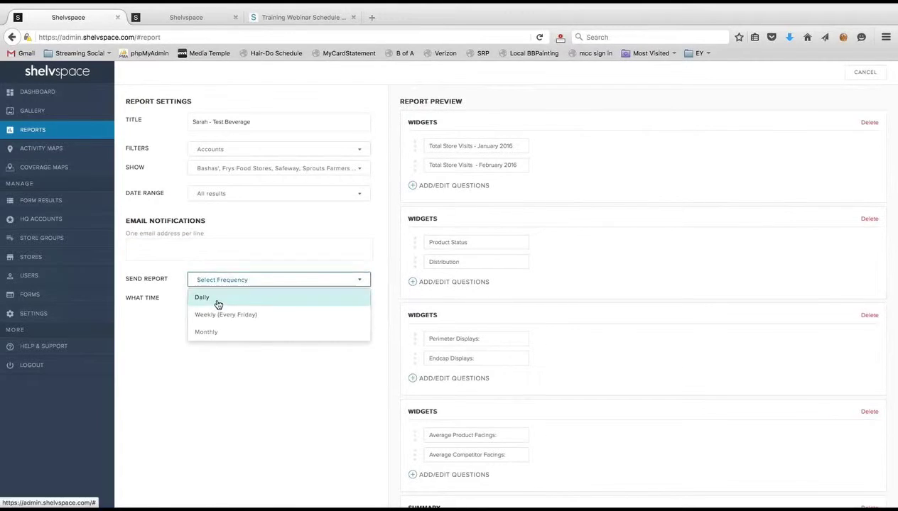
click(228, 359)
click(260, 303)
click(162, 344)
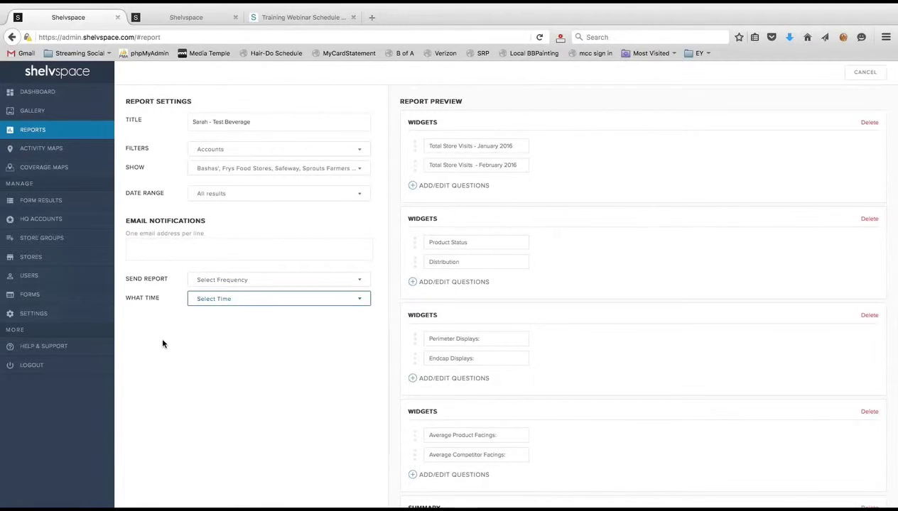
click(865, 72)
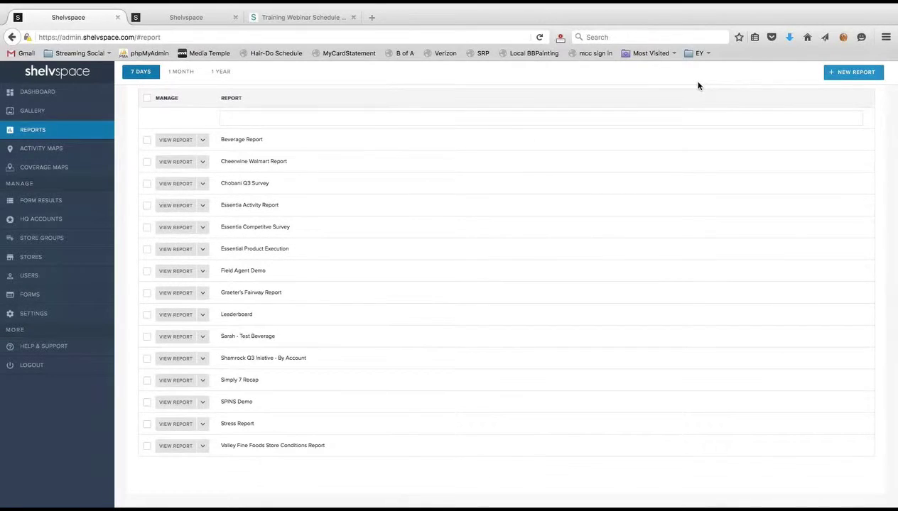
- Switch from the browser to the presentation's Reporting Suite slide
key(ctrl+Left)
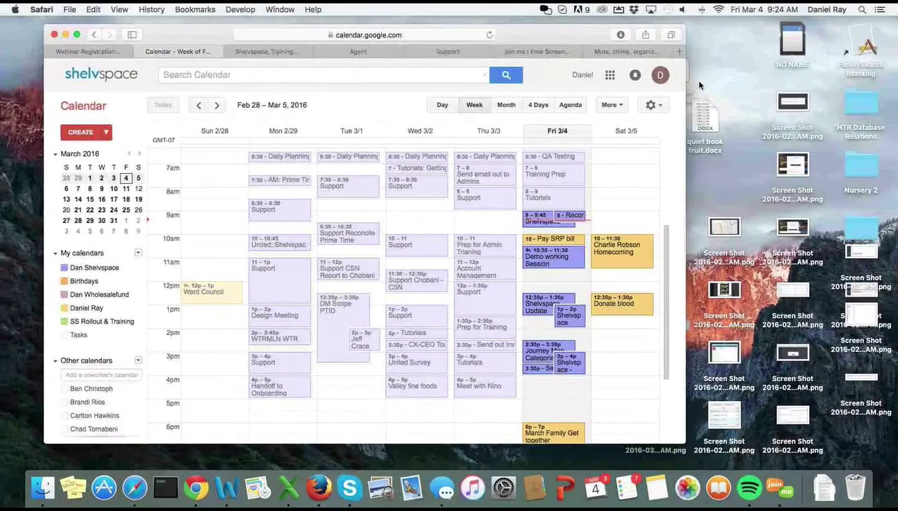
key(ctrl+Right)
key(ctrl+Right)
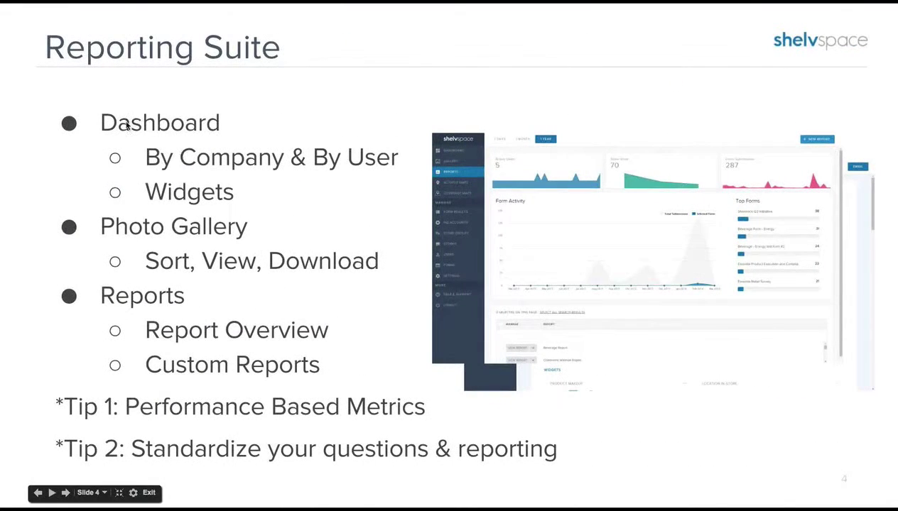
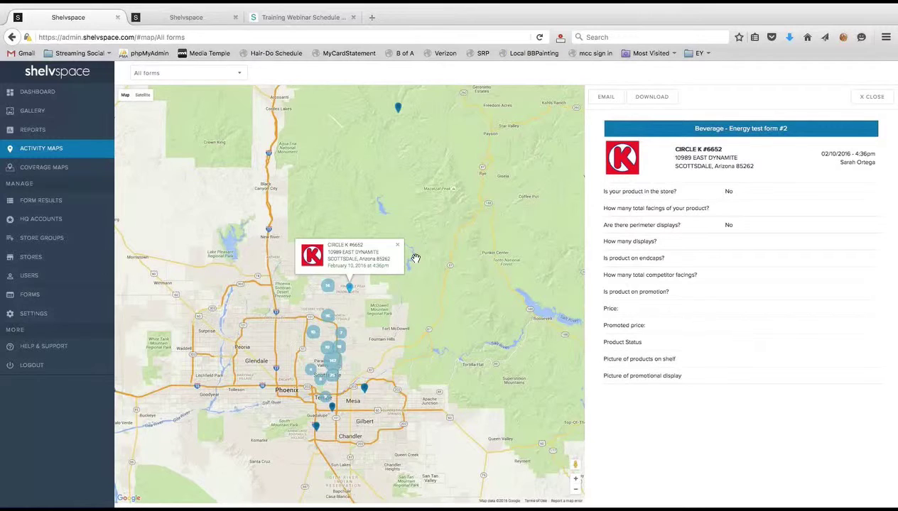
- Open the coverage maps and show the stores of the Phoenix Beverage Initiative group
click(36, 169)
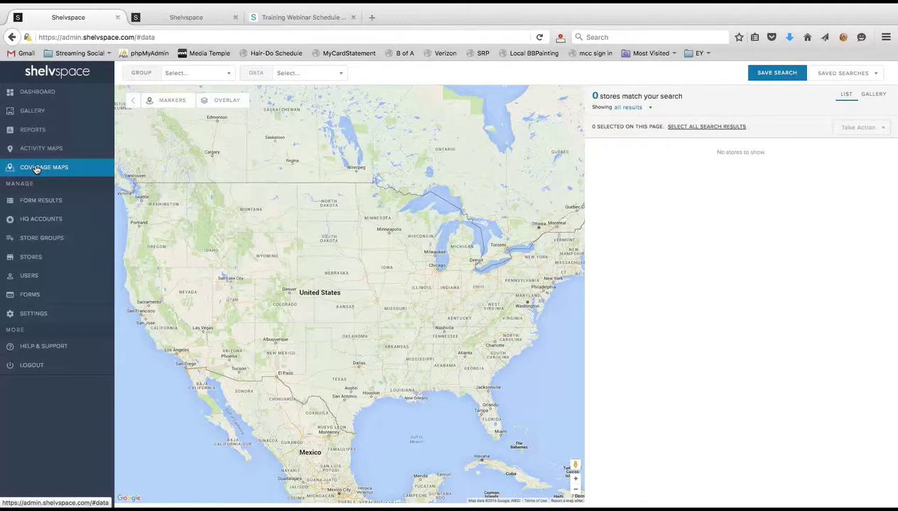
click(144, 80)
click(143, 80)
click(198, 74)
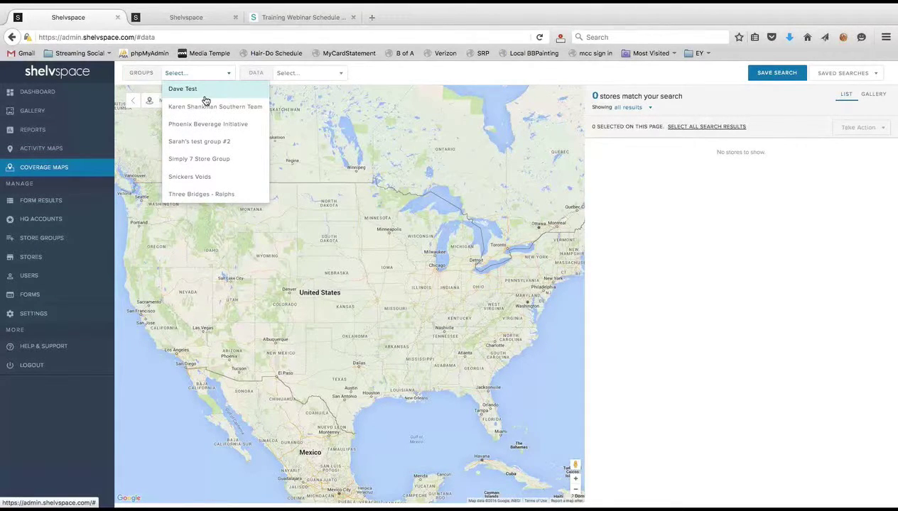
click(206, 124)
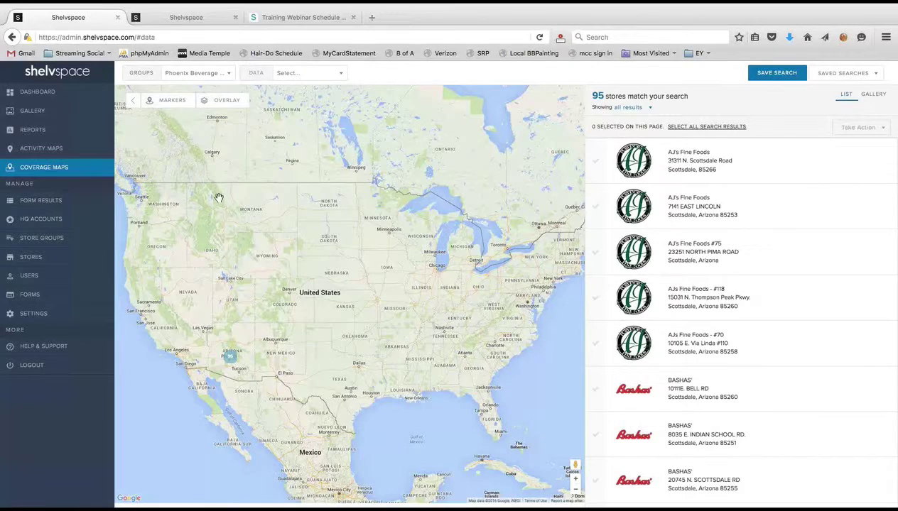
- Expand the Arizona store cluster and bring up the store information for CVS #9264 on the map
drag(252, 245, 296, 176)
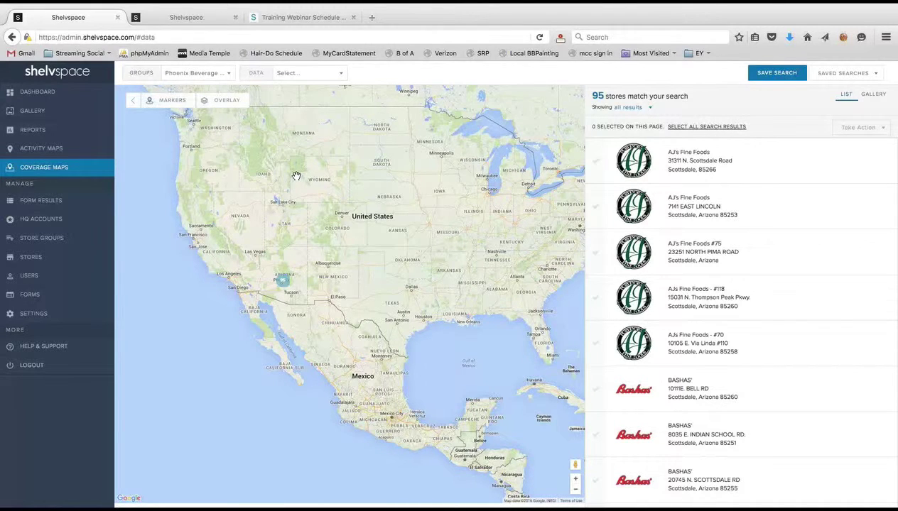
click(284, 284)
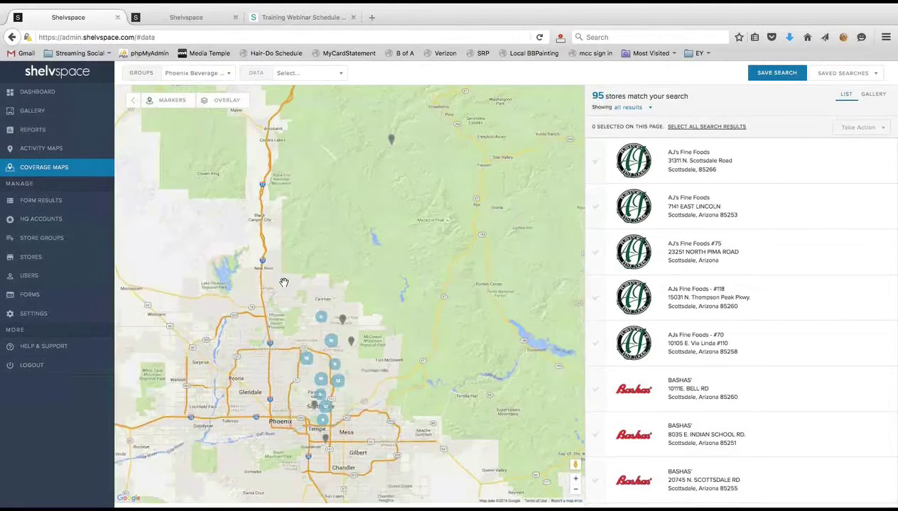
drag(427, 355, 428, 289)
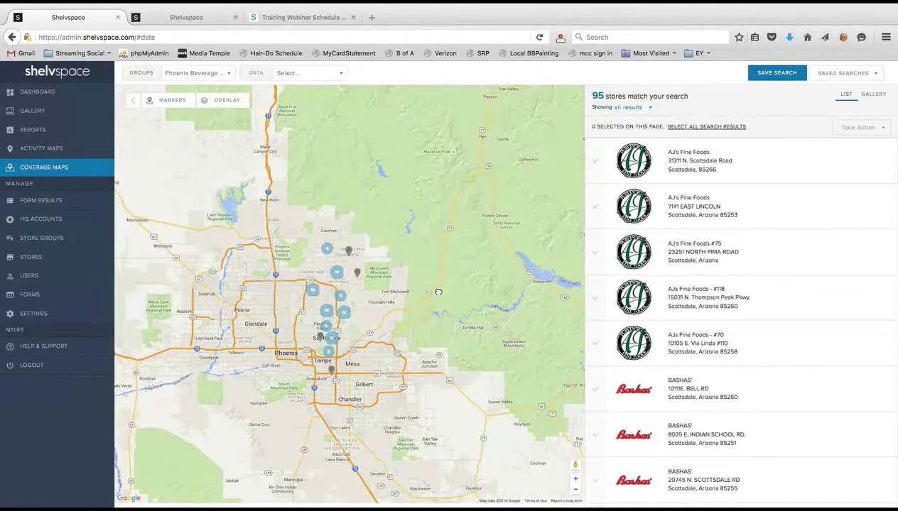
click(357, 273)
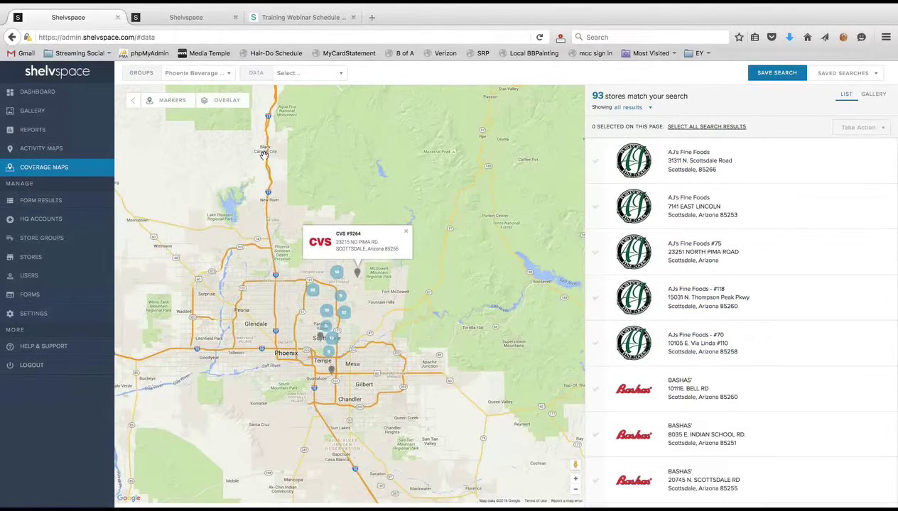
- Set the coverage map's data type to Form and select the Beverage Form - Energy
click(256, 74)
click(304, 74)
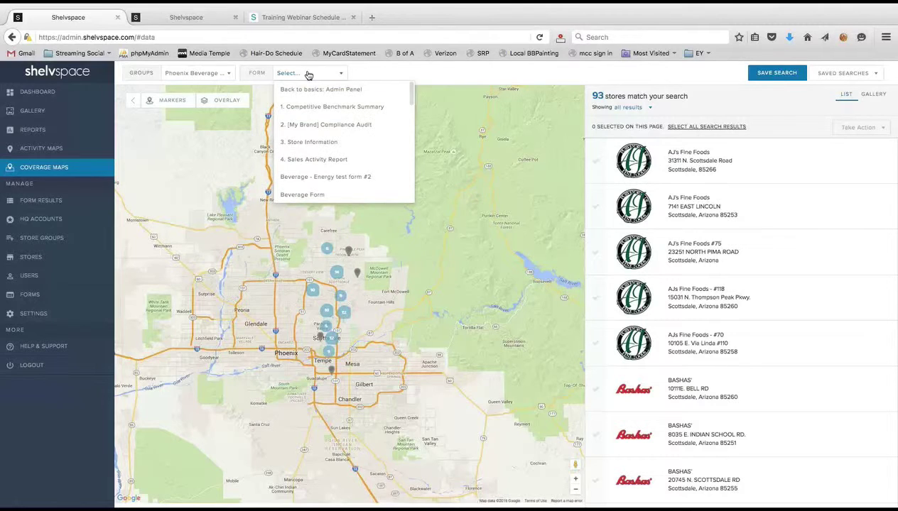
scroll(341, 160, down, 2)
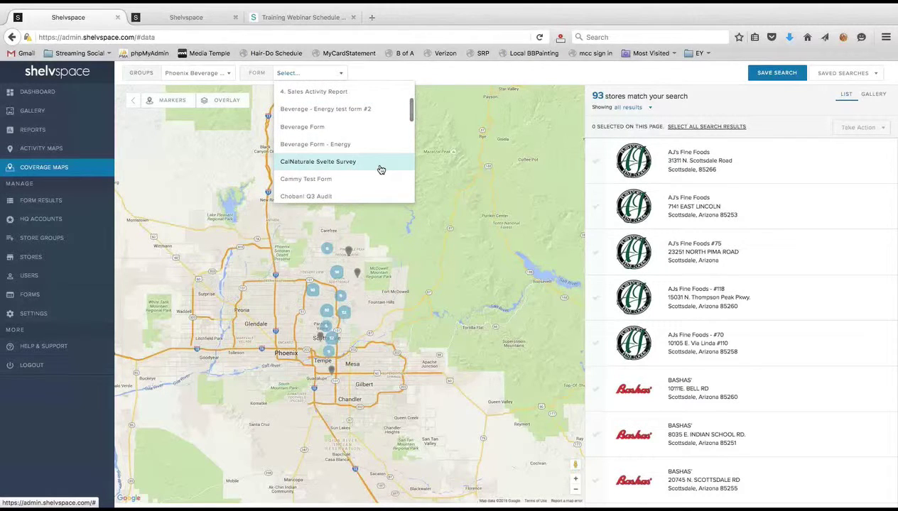
click(355, 145)
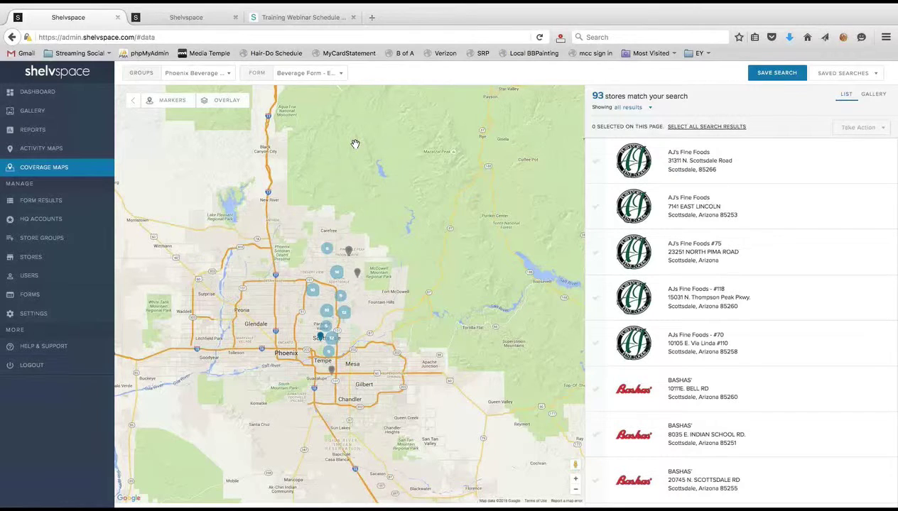
- Inspect the individual store markers around Scottsdale on the coverage map
drag(392, 302, 378, 262)
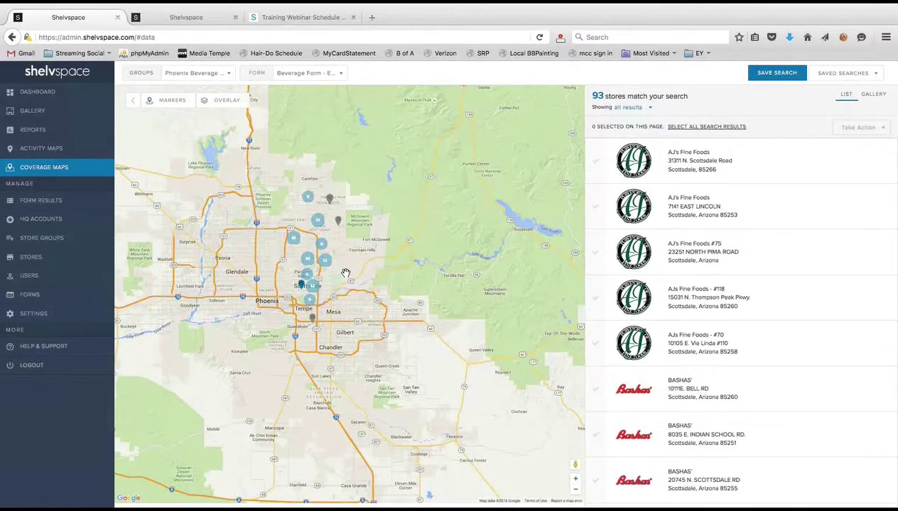
click(576, 478)
drag(413, 377, 440, 375)
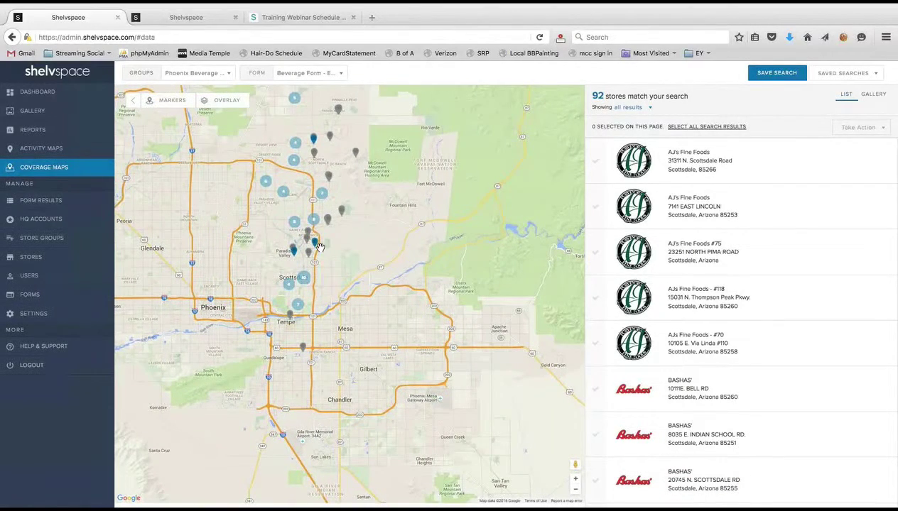
mouse_move(317, 247)
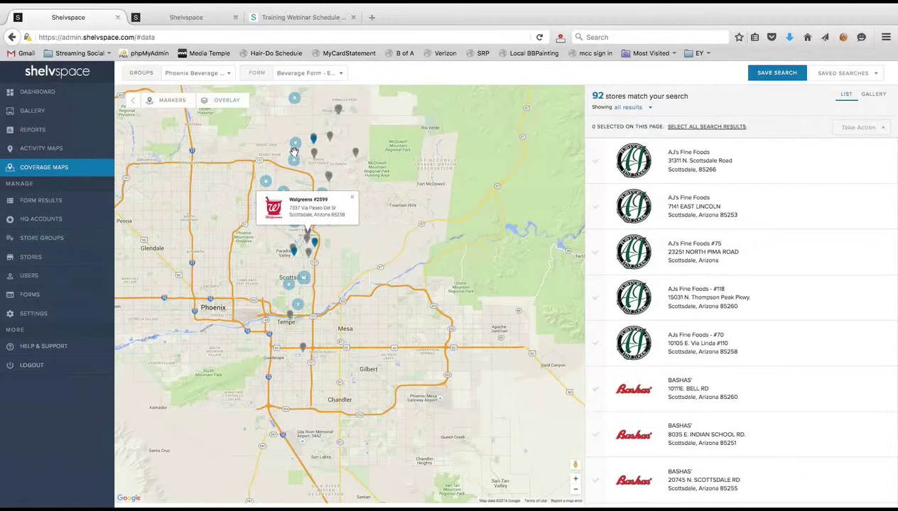
- Compare the map markers of stores with and without form submissions, and return to showing all stores
click(162, 102)
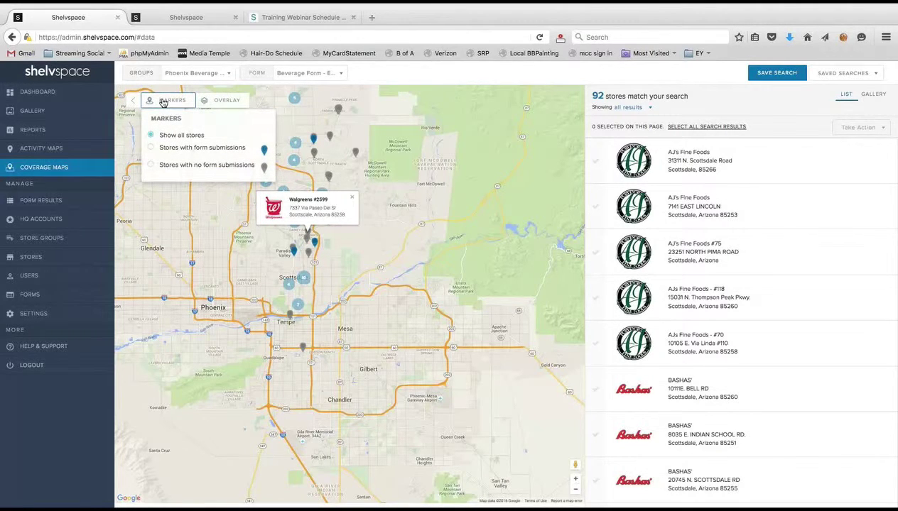
click(150, 149)
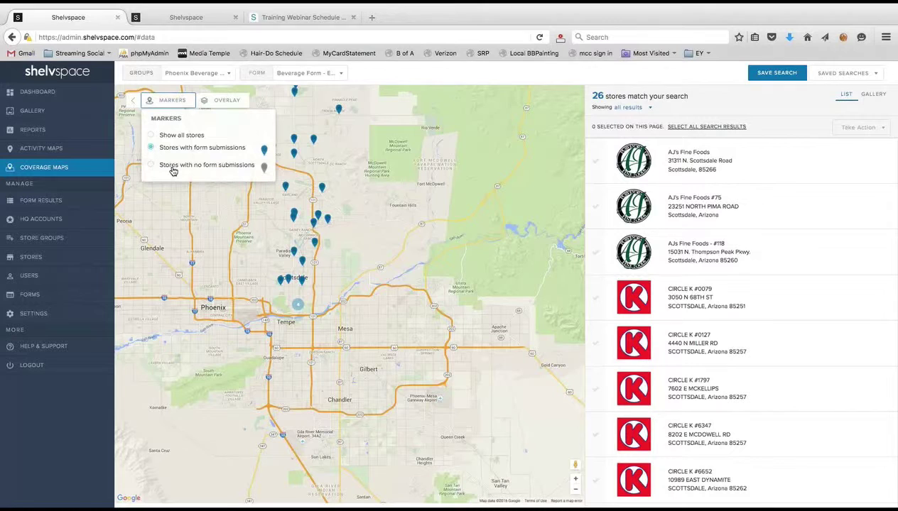
click(150, 165)
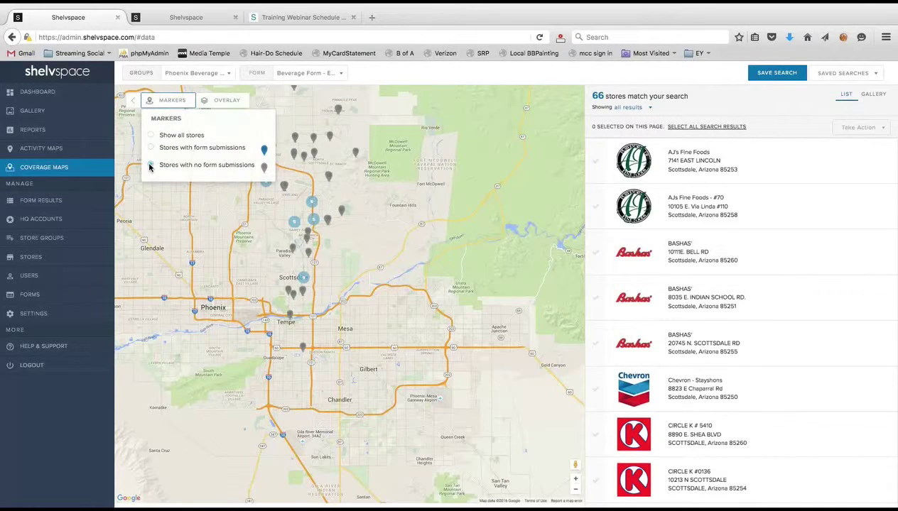
click(150, 148)
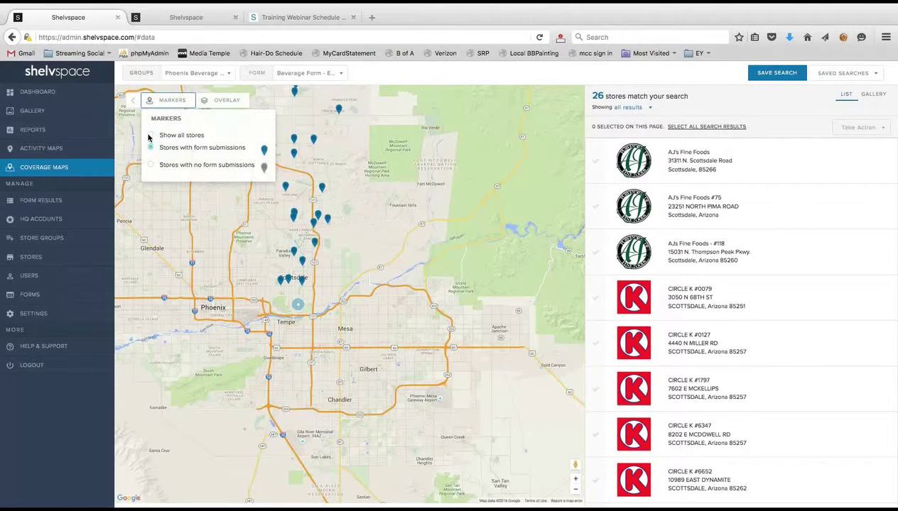
click(150, 135)
- Open the details of CVS #10007 and Target - Scottsdale (T-0363), and examine Target's SPINS Data Integration sales figures
click(294, 253)
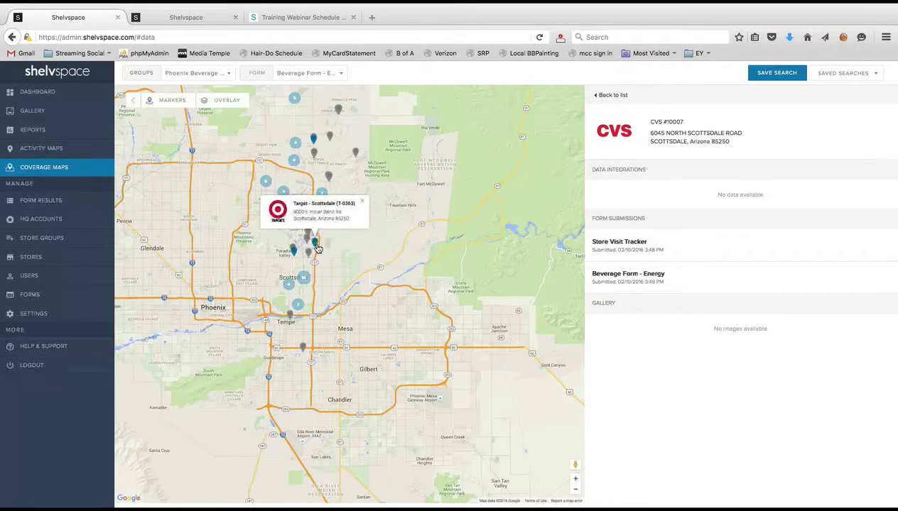
click(316, 245)
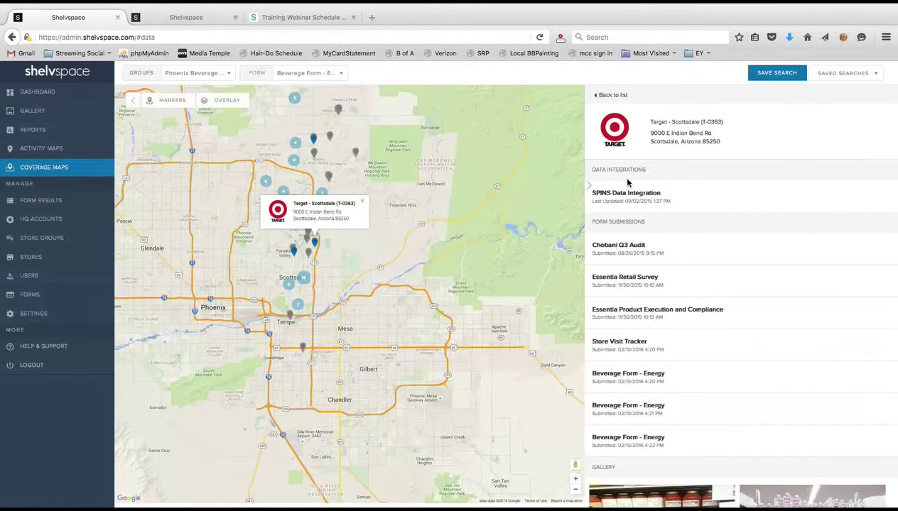
click(678, 200)
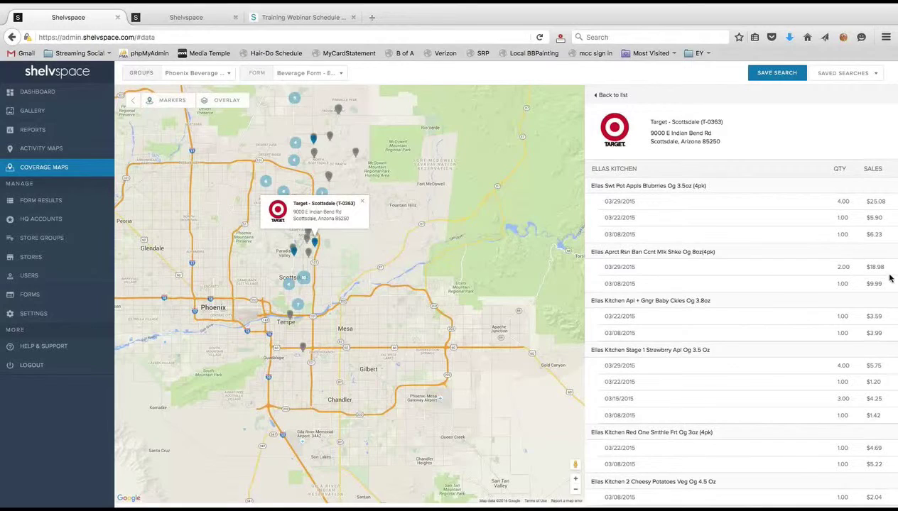
scroll(772, 378, down, 10)
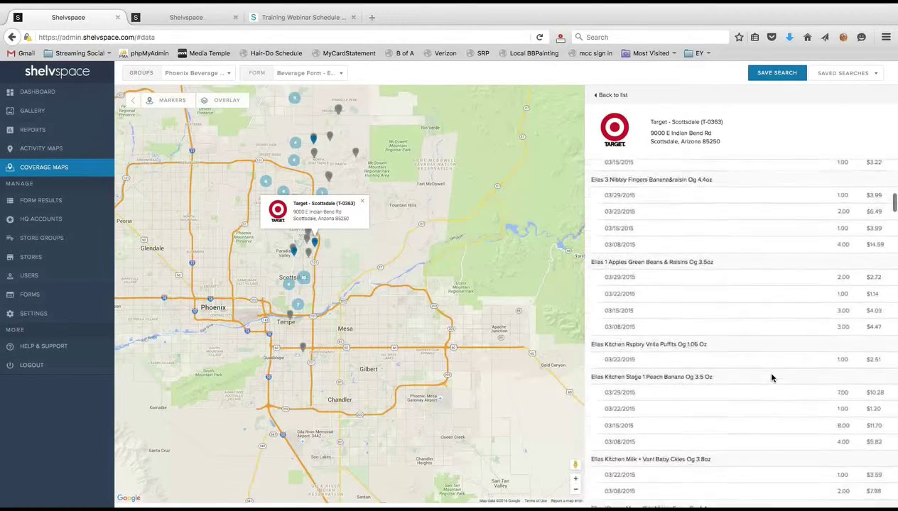
scroll(771, 375, up, 5)
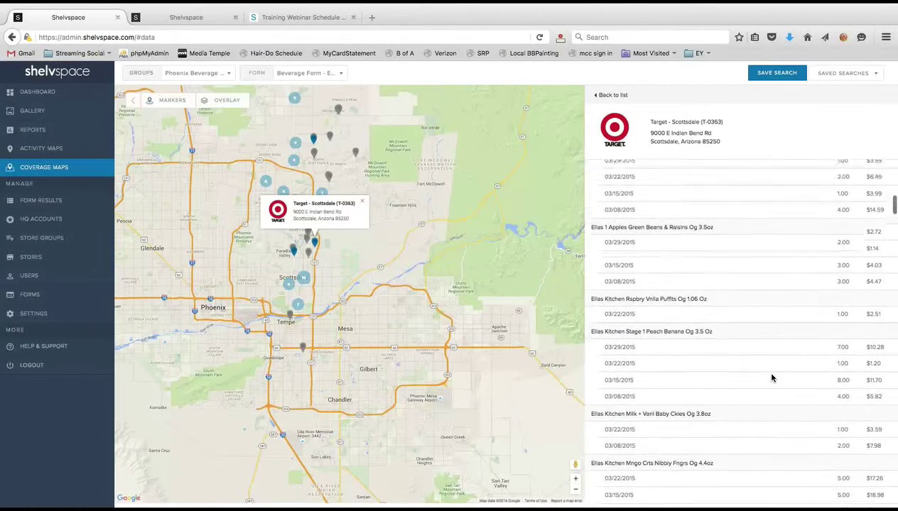
- Return to the Target store's overview and look through its form submissions and photo gallery
click(610, 95)
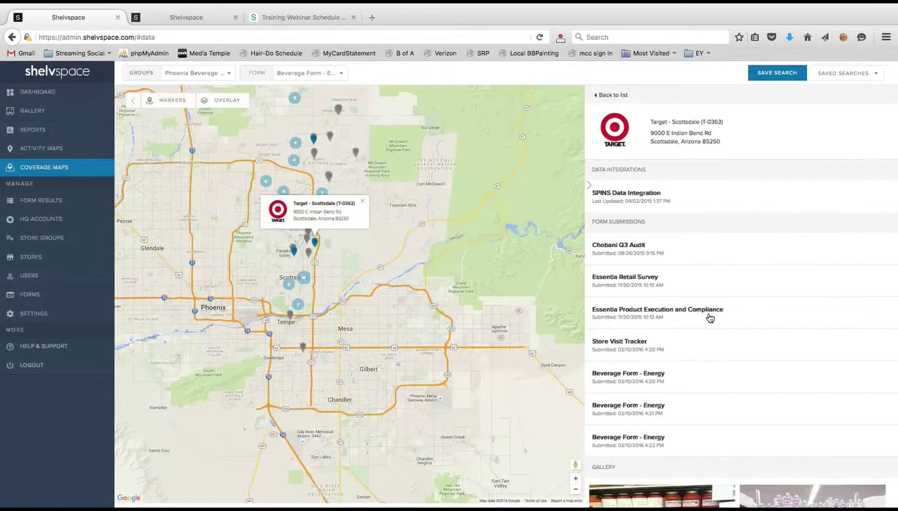
scroll(708, 318, down, 3)
scroll(709, 318, down, 5)
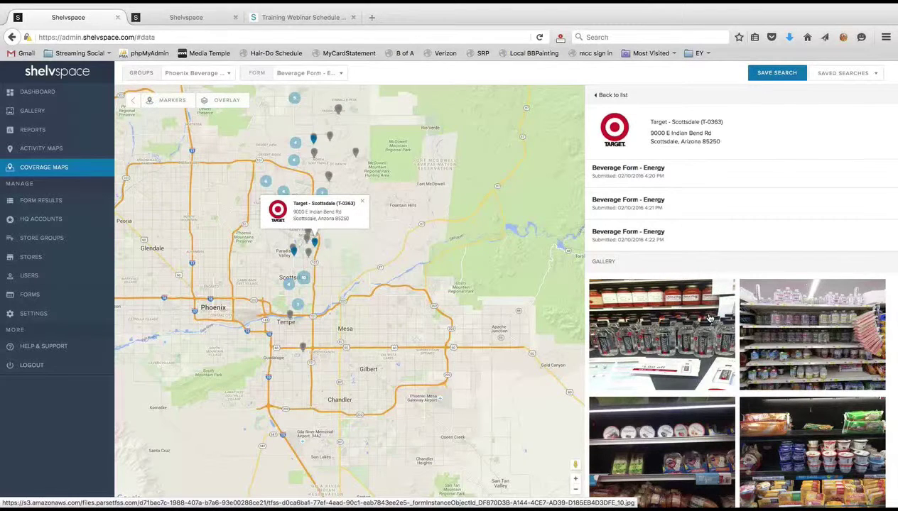
- Return from Target's details to the store list and open the Safeway at 8390 E Via De Ventura from its map marker
click(602, 94)
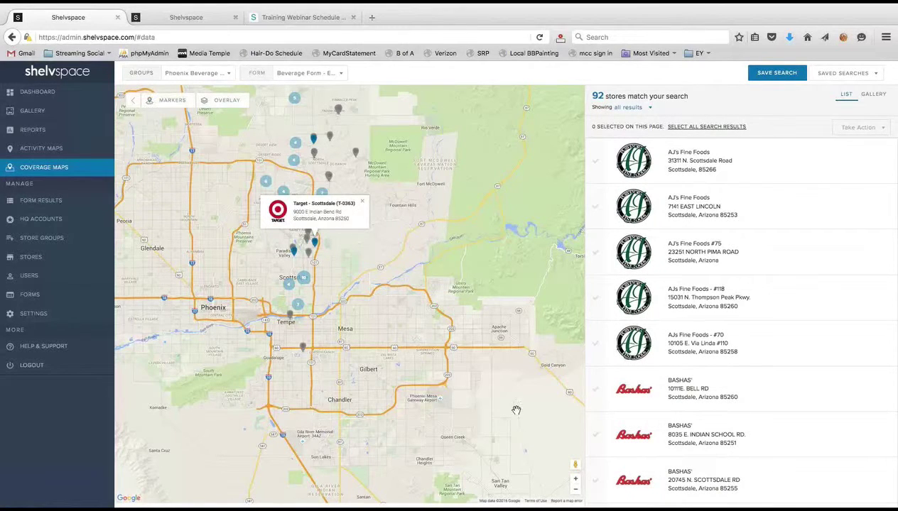
click(575, 478)
drag(363, 268, 425, 288)
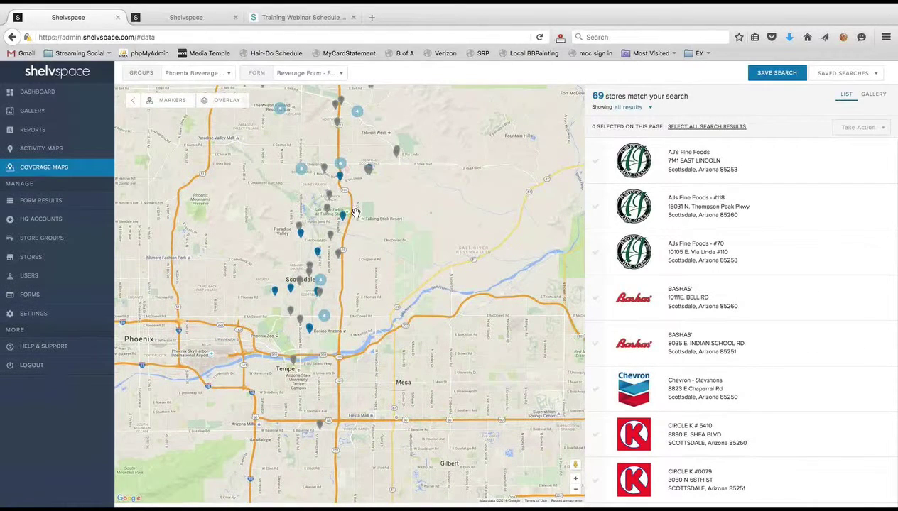
click(328, 197)
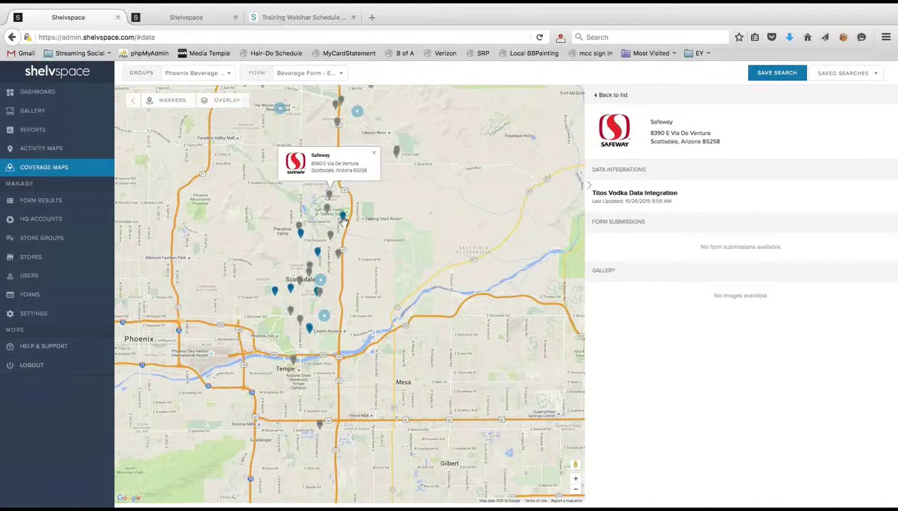
- Narrow the coverage map to Scottsdale's streets, look through the details of AJ's Fine Foods at 7141 East Lincoln, and return to the store list
click(335, 105)
click(384, 92)
double_click(577, 479)
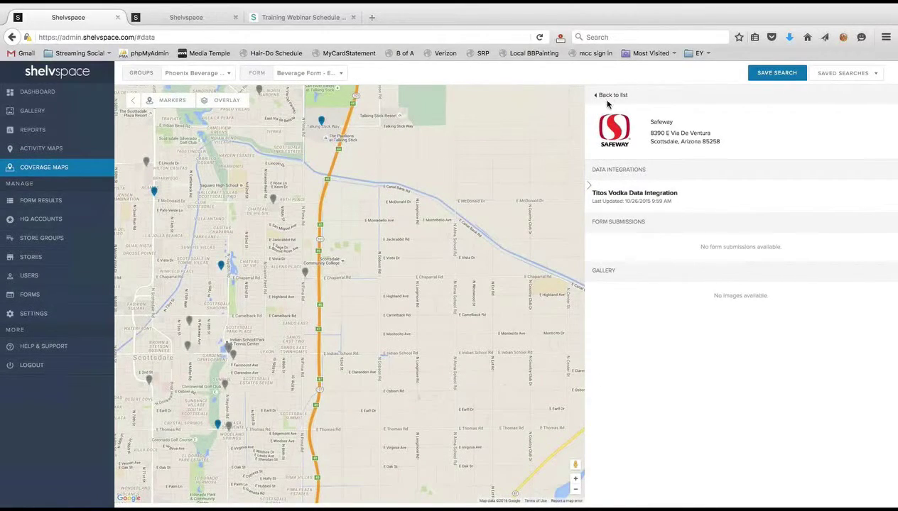
click(610, 95)
click(690, 161)
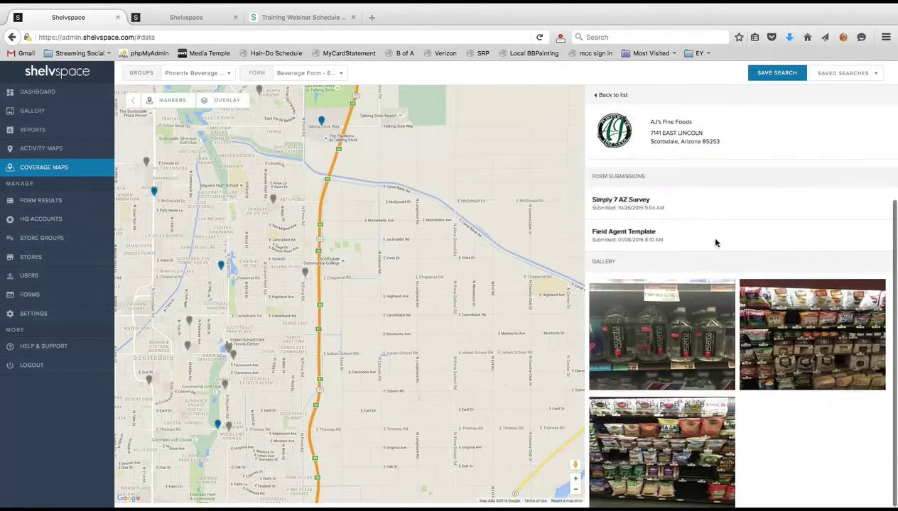
click(596, 96)
- Select AJ's Fine Foods, Chevron - Stayshons, Circle K #1613, Circle K 9169 and CVS #7845, and show the actions available for them
click(595, 161)
click(596, 252)
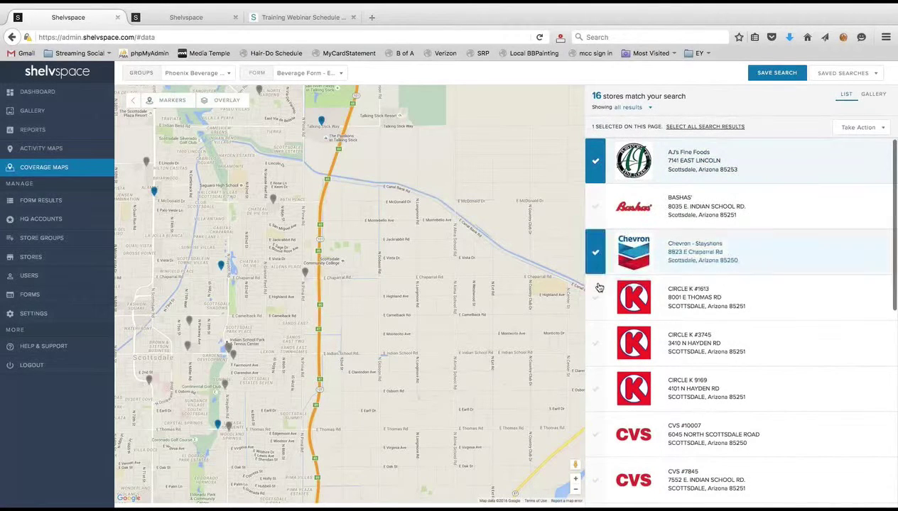
click(595, 297)
click(595, 389)
scroll(600, 433, down, 2)
click(595, 417)
scroll(830, 305, up, 2)
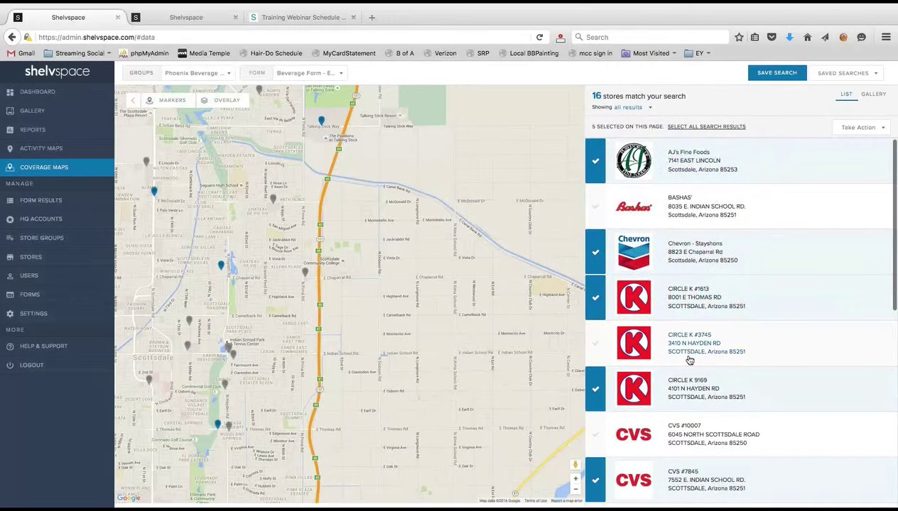
click(866, 129)
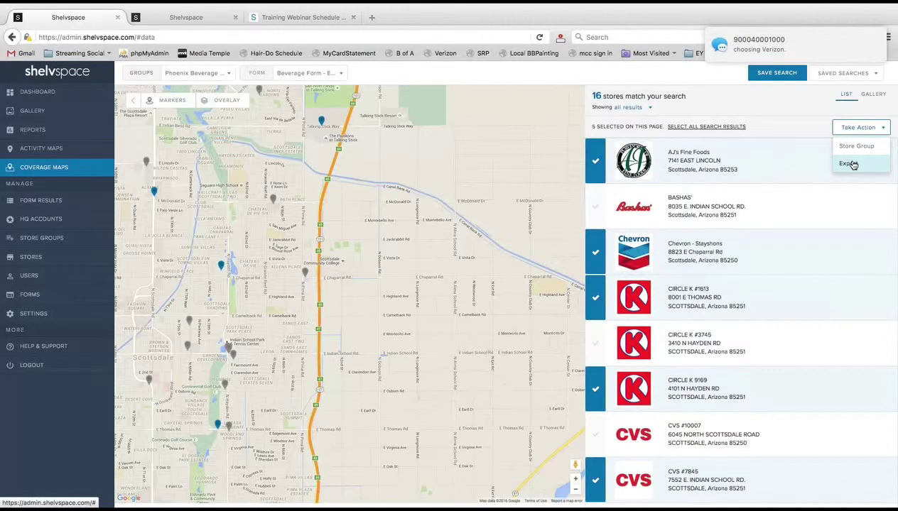